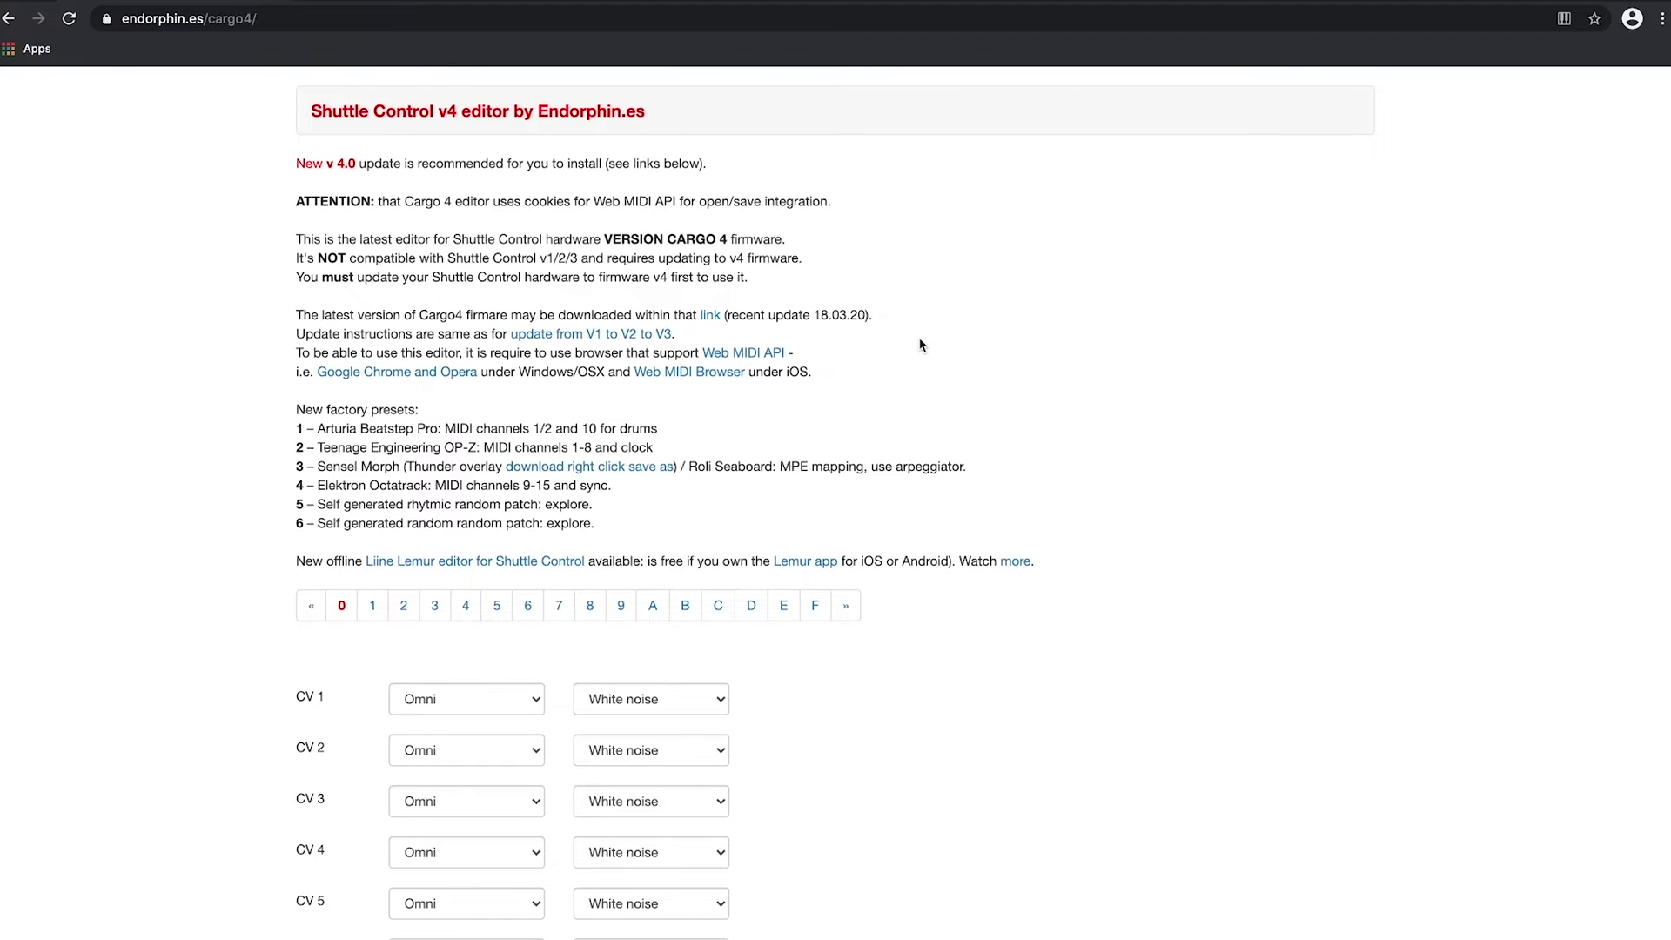
# Step: Set CV 1 to Channel 1 with Pitch 1 V/oct output
pyautogui.scroll(-1, 921, 346)
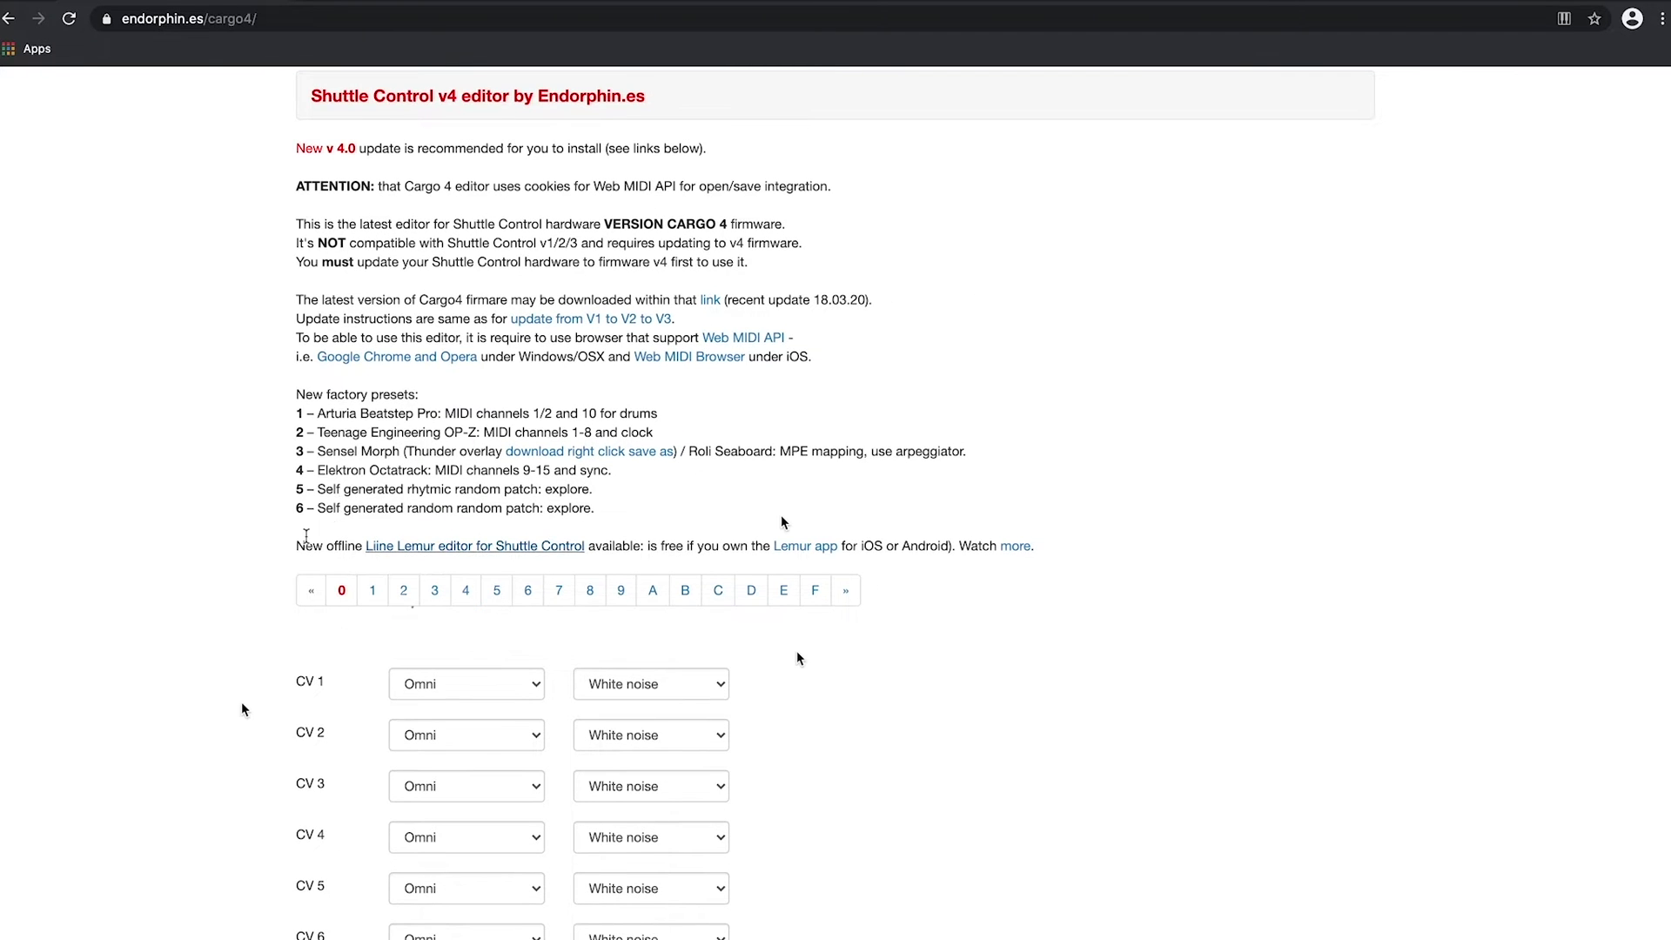
pyautogui.scroll(-4, 242, 705)
pyautogui.scroll(-4, 247, 654)
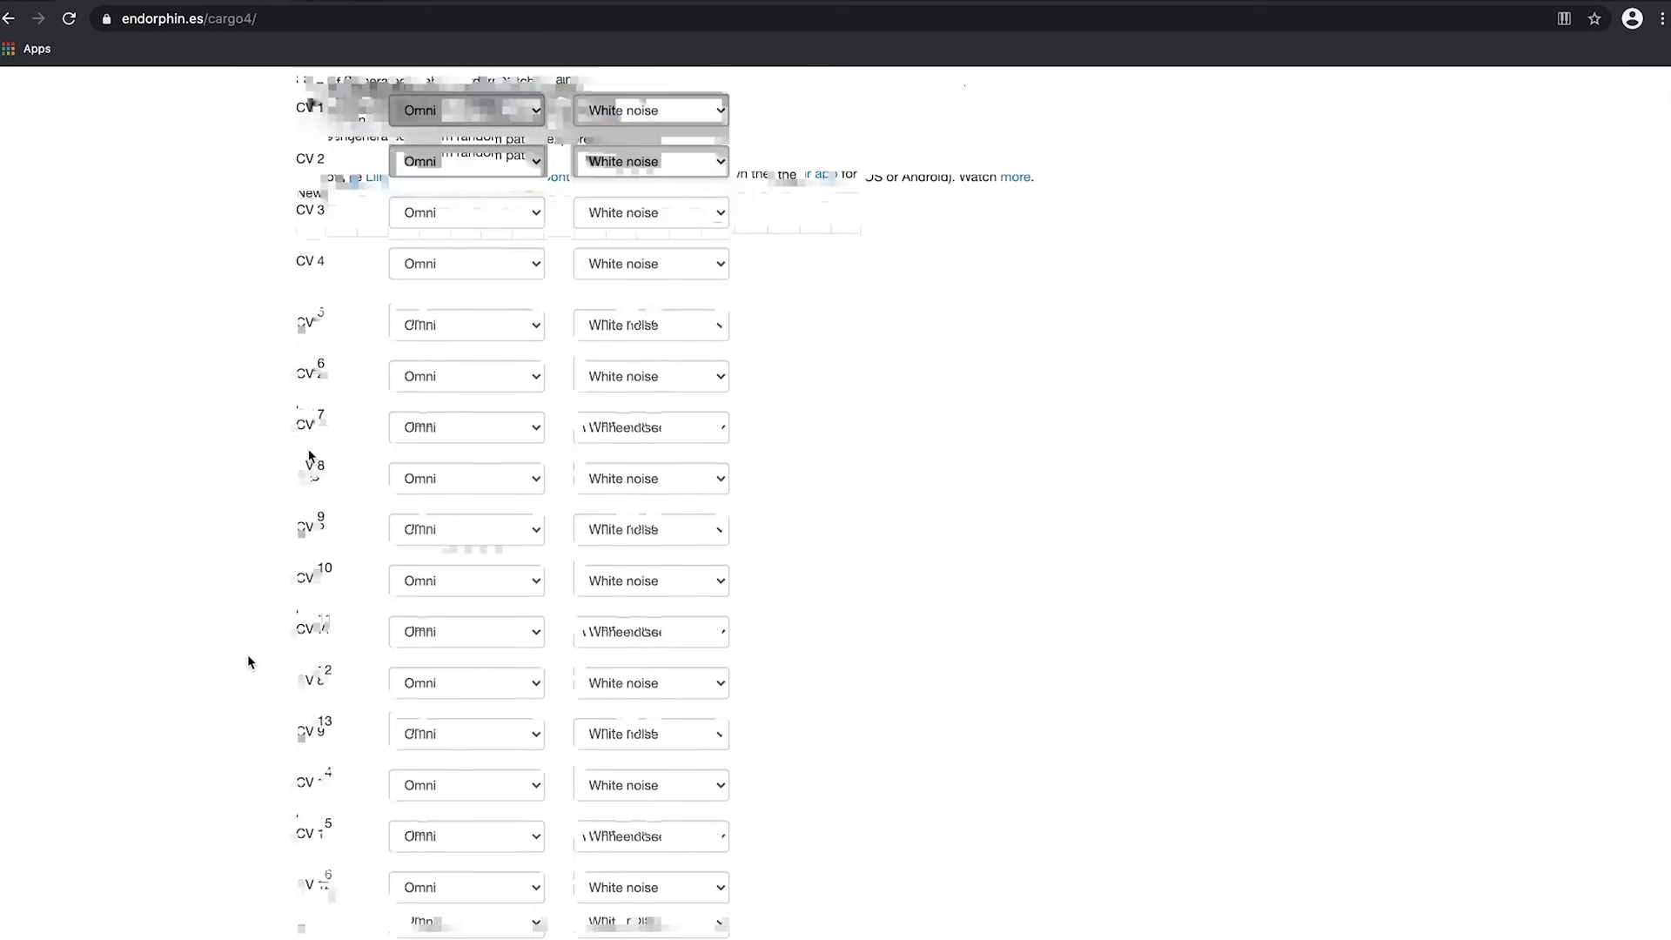
pyautogui.scroll(4, 309, 454)
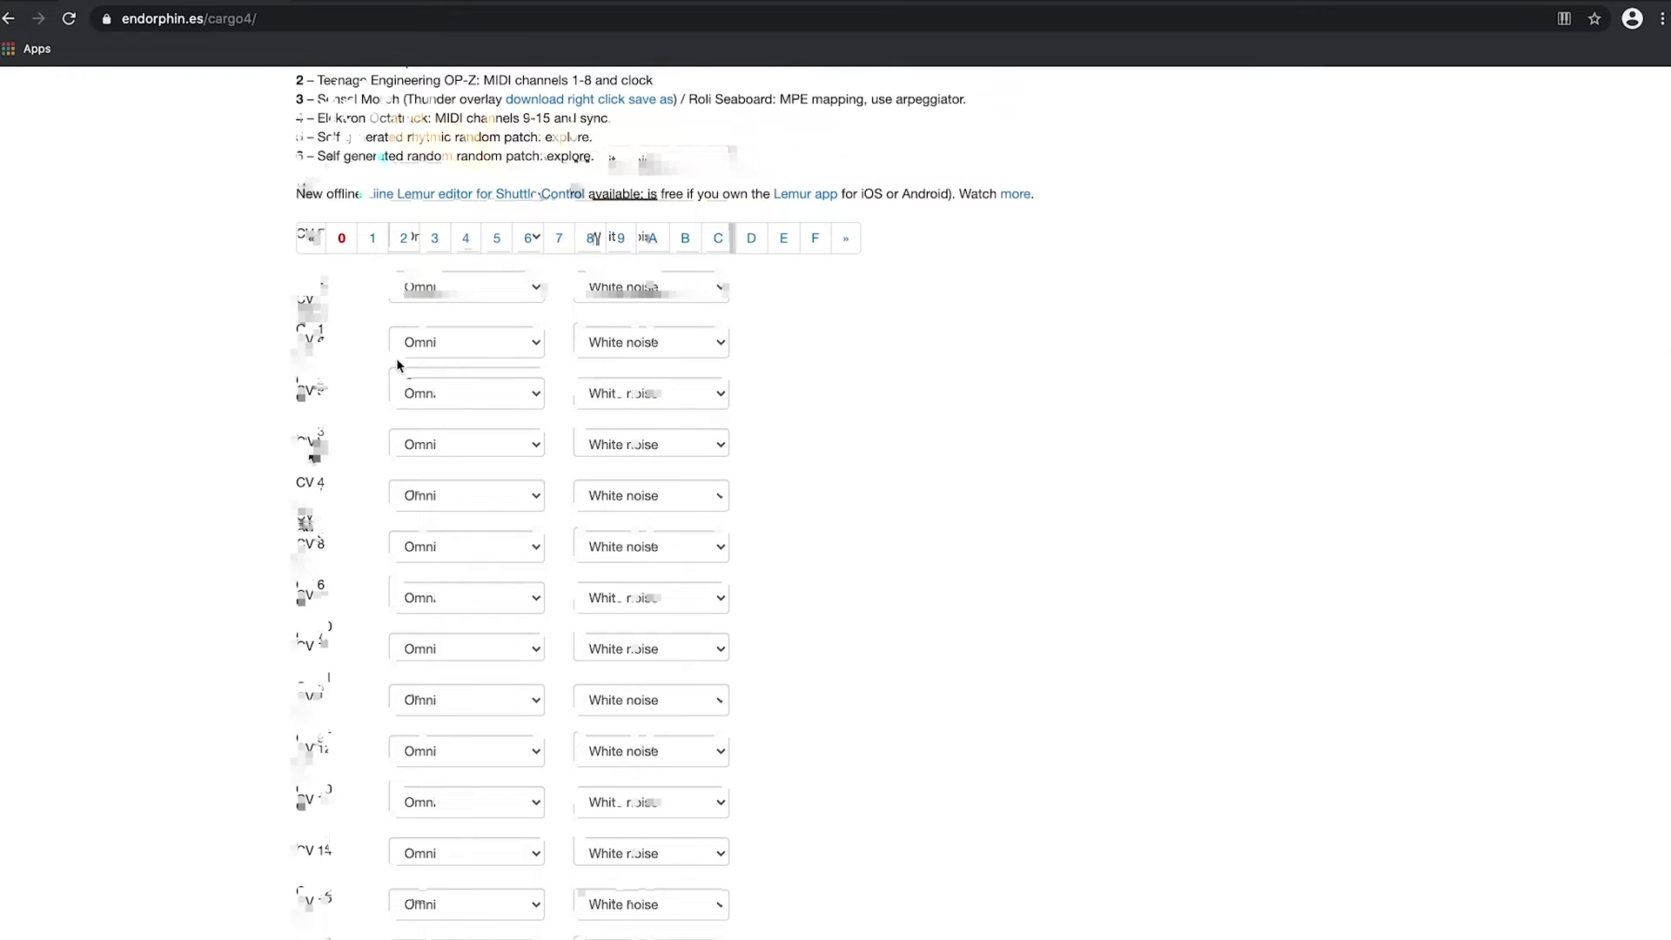
pyautogui.click(481, 338)
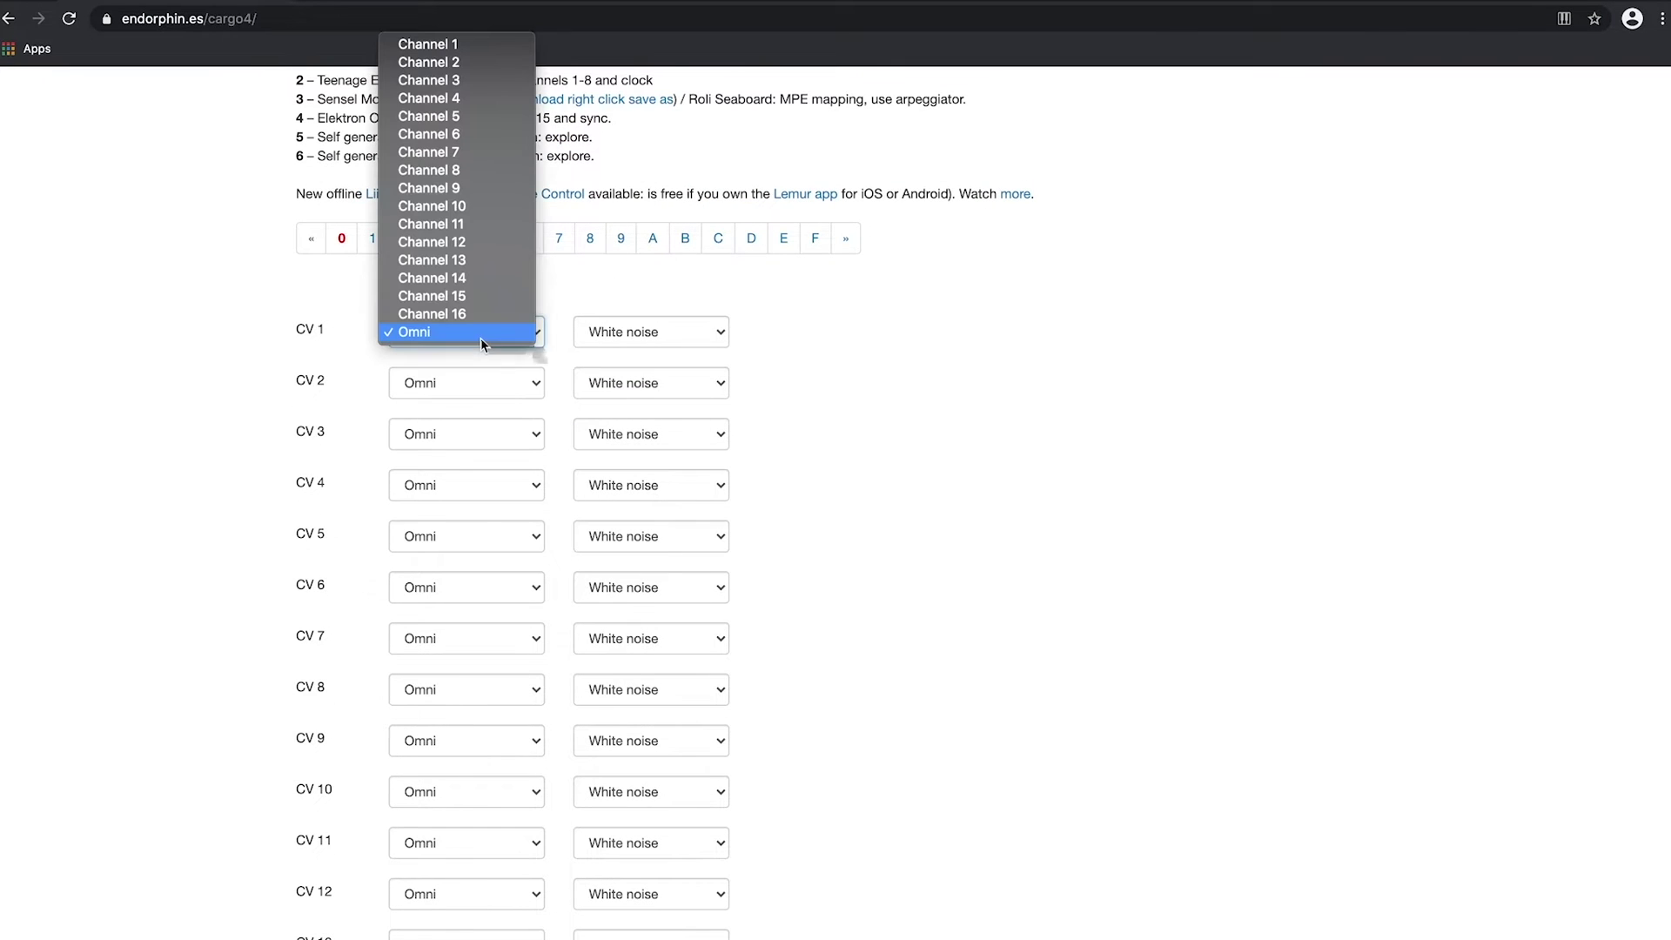
pyautogui.click(439, 44)
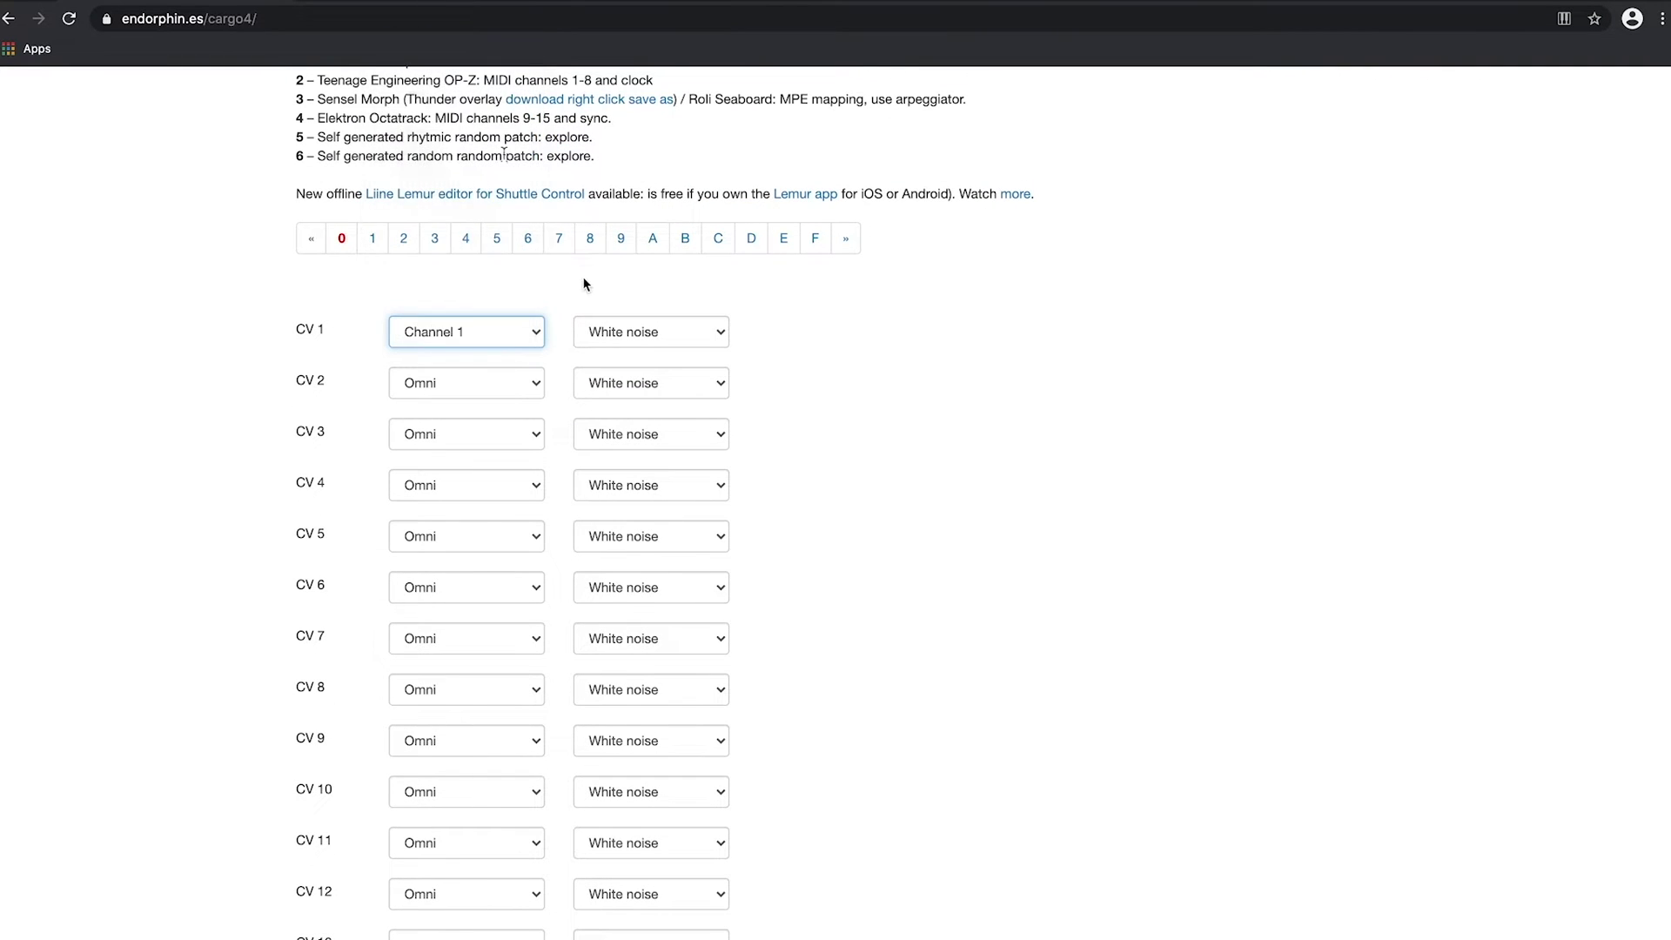
pyautogui.click(644, 332)
pyautogui.scroll(5, 687, 148)
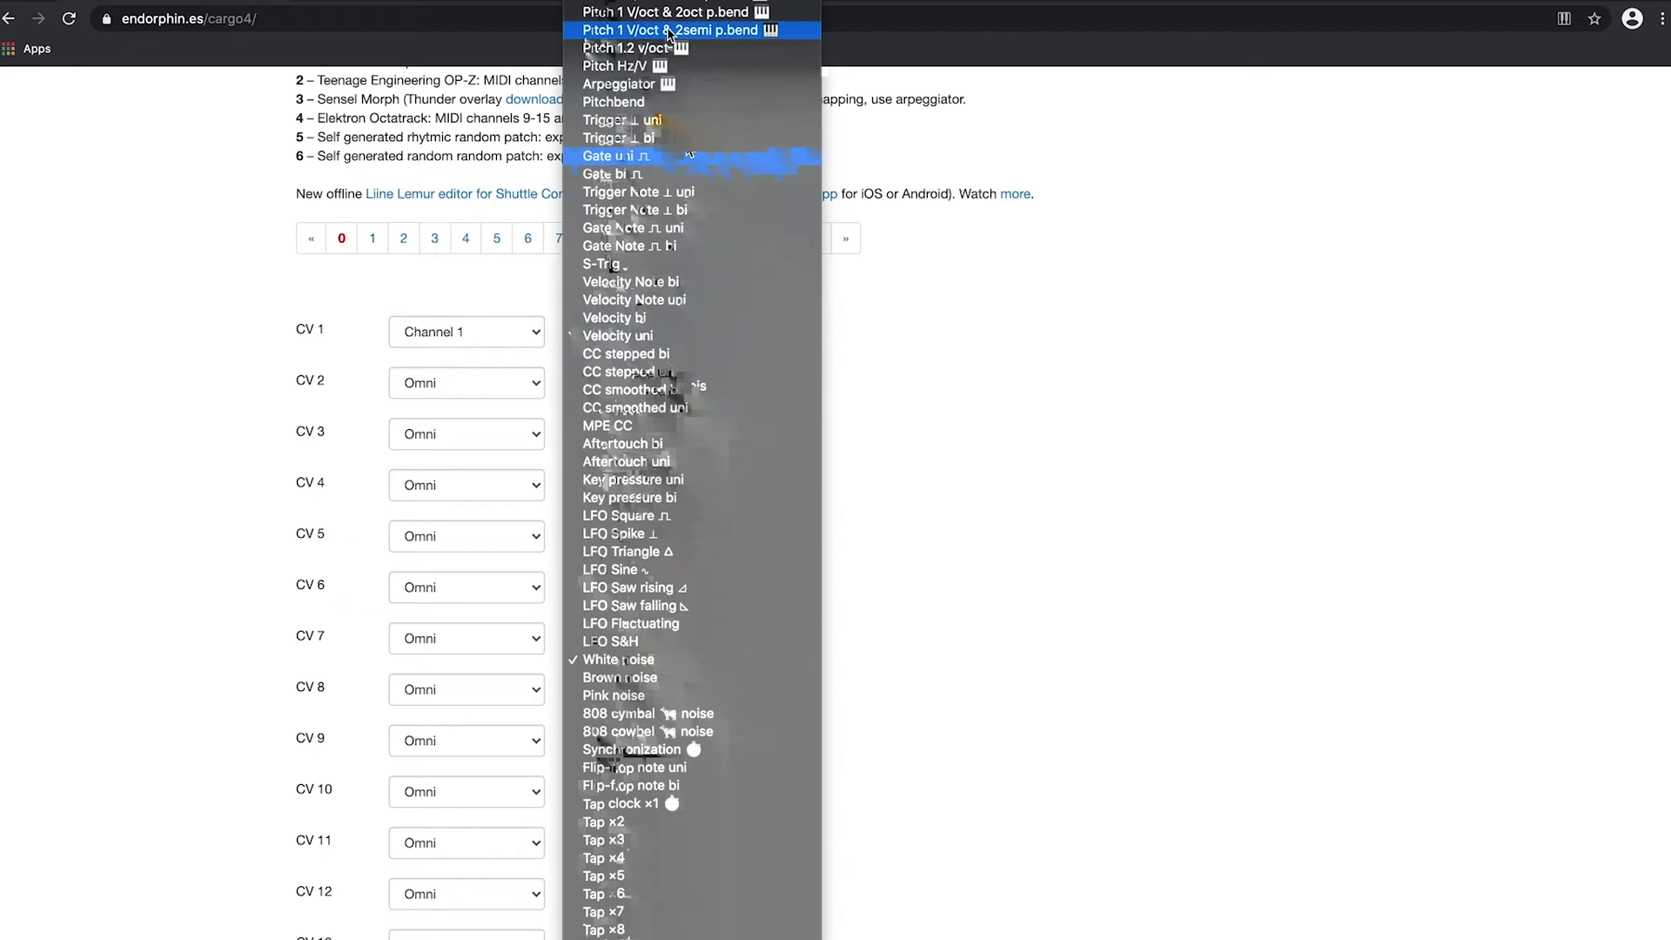
pyautogui.click(613, 11)
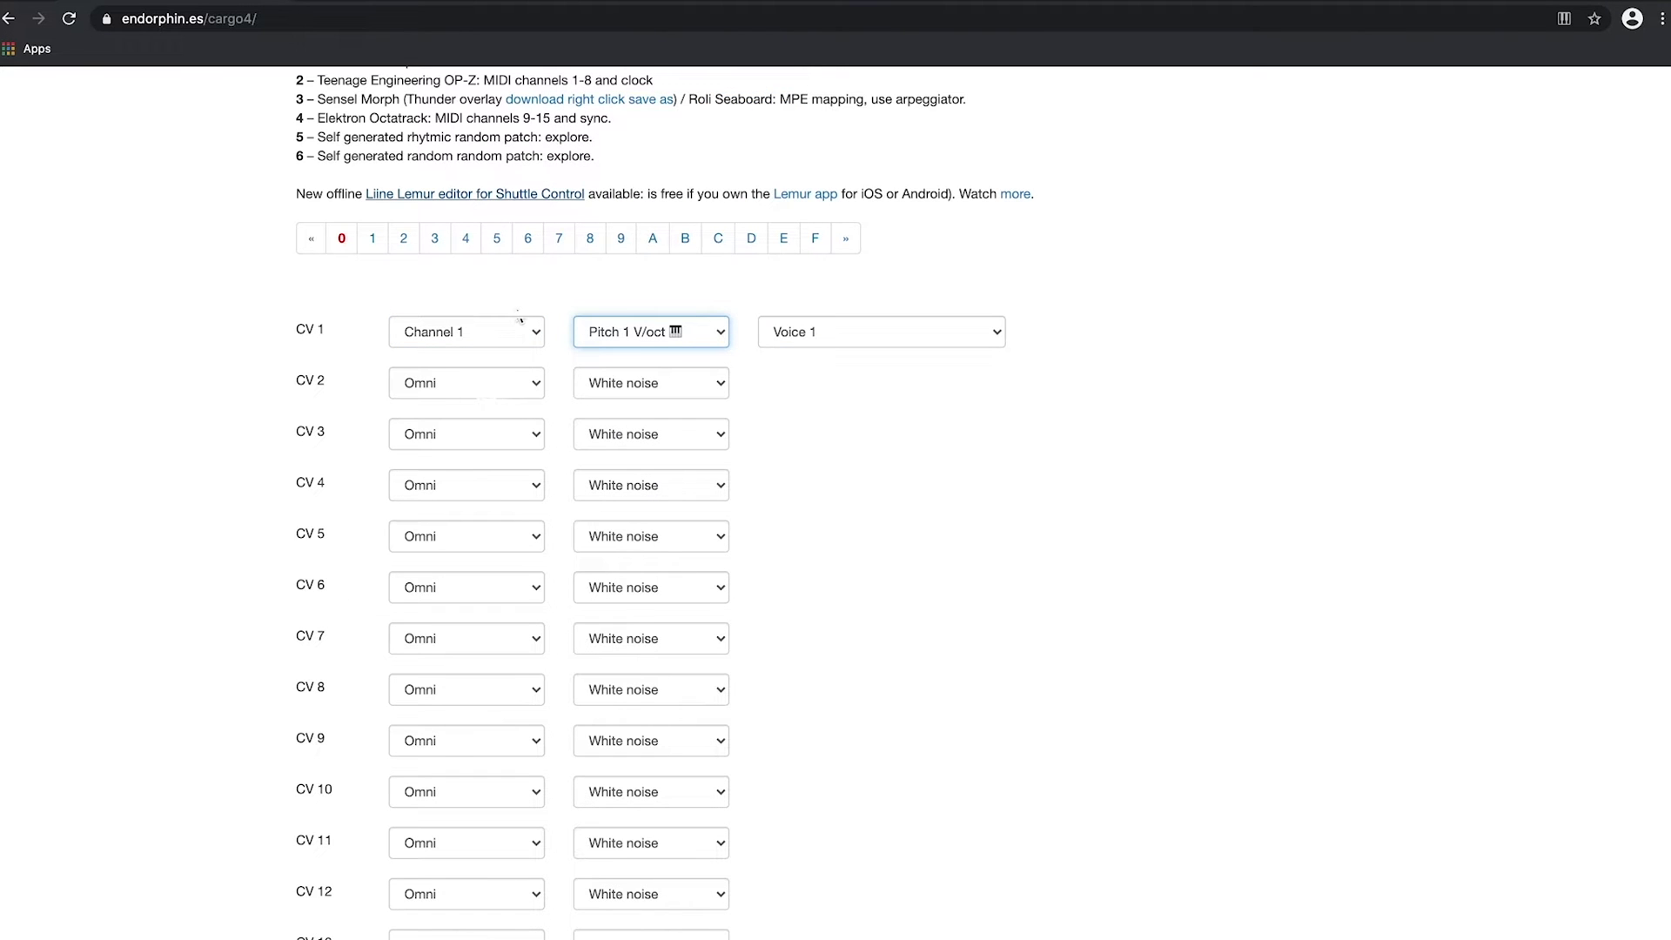
# Step: Set CV 2 to Channel 1 with Trigger ⊥ uni output
pyautogui.click(477, 394)
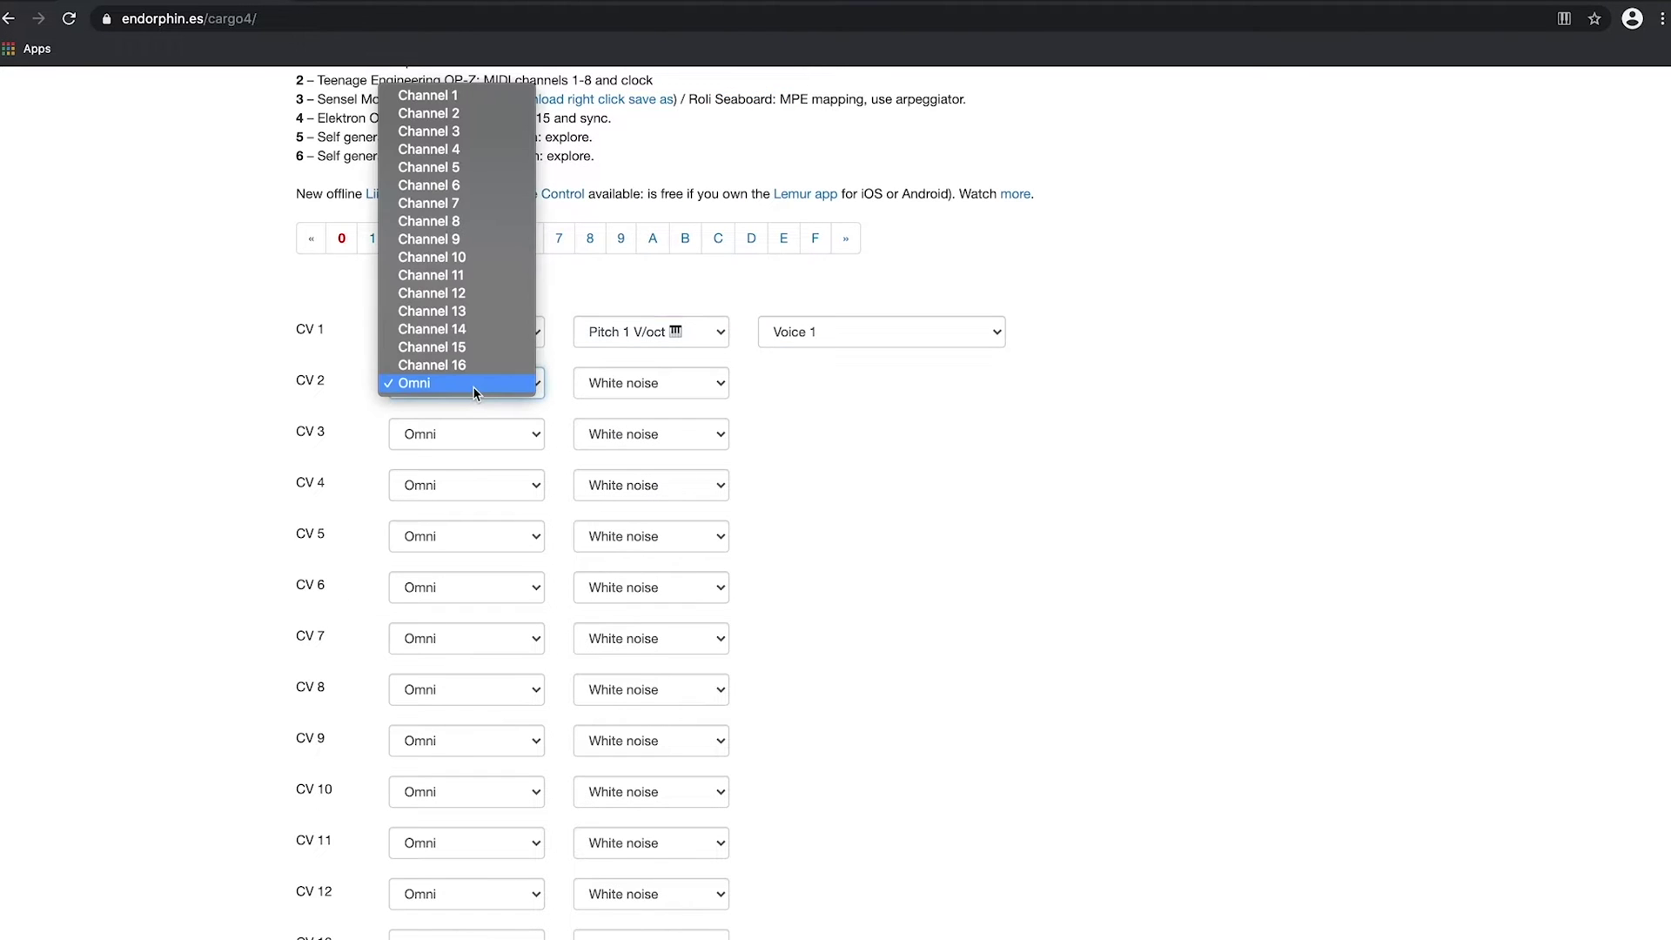
pyautogui.click(466, 97)
pyautogui.click(614, 383)
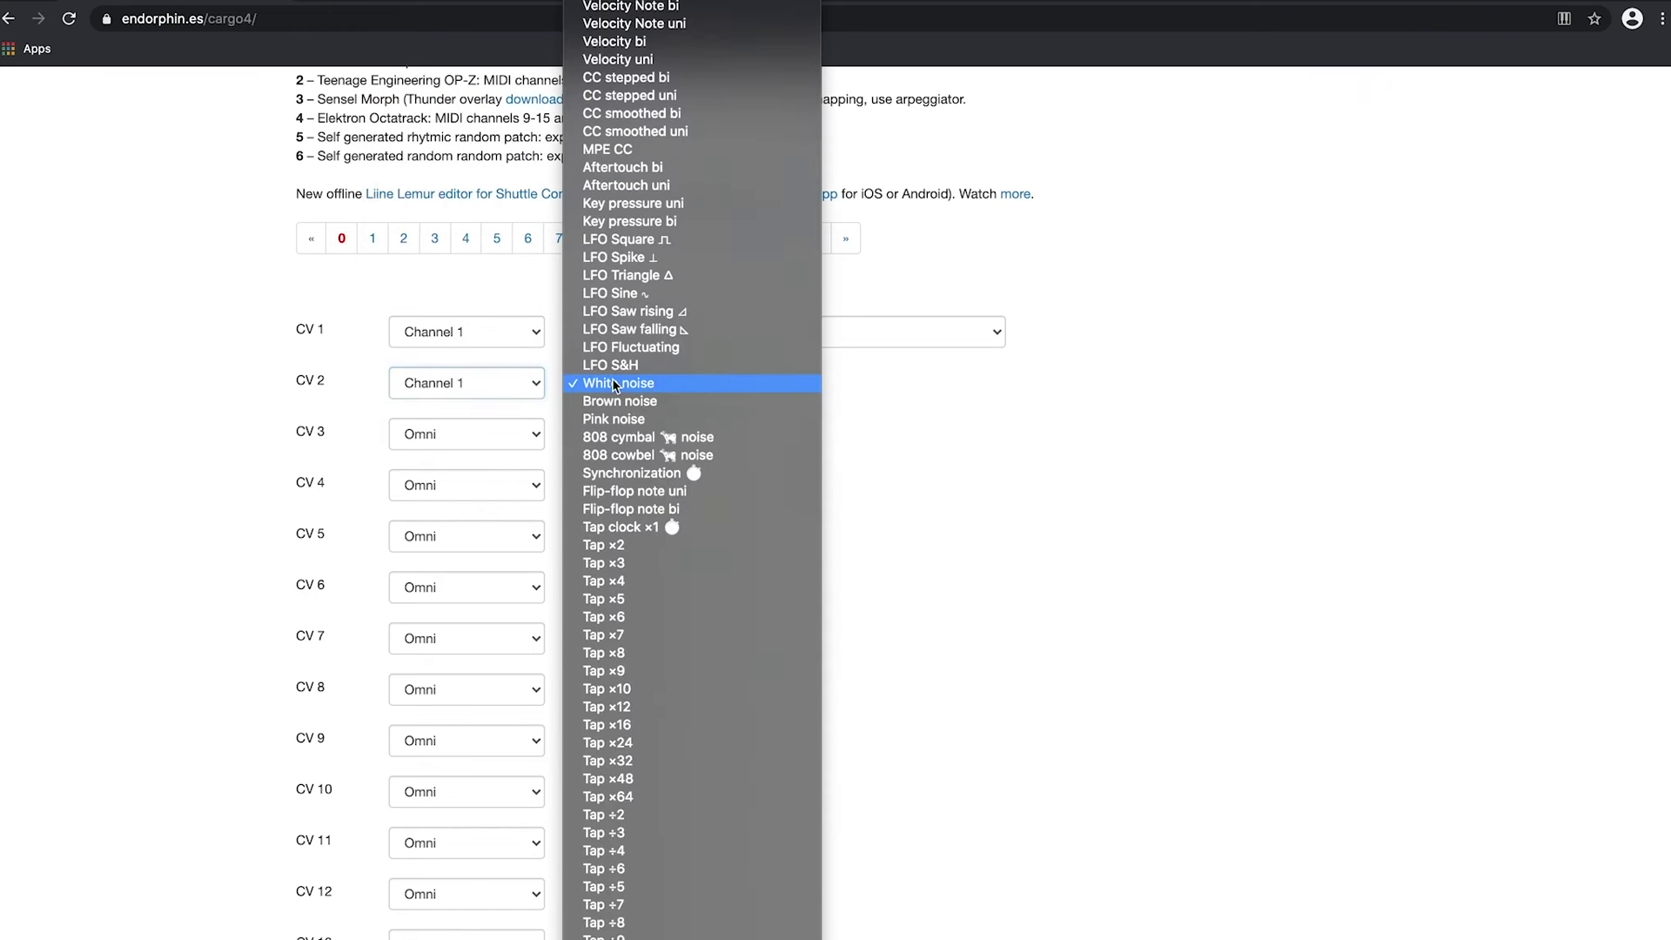
pyautogui.scroll(5, 662, 322)
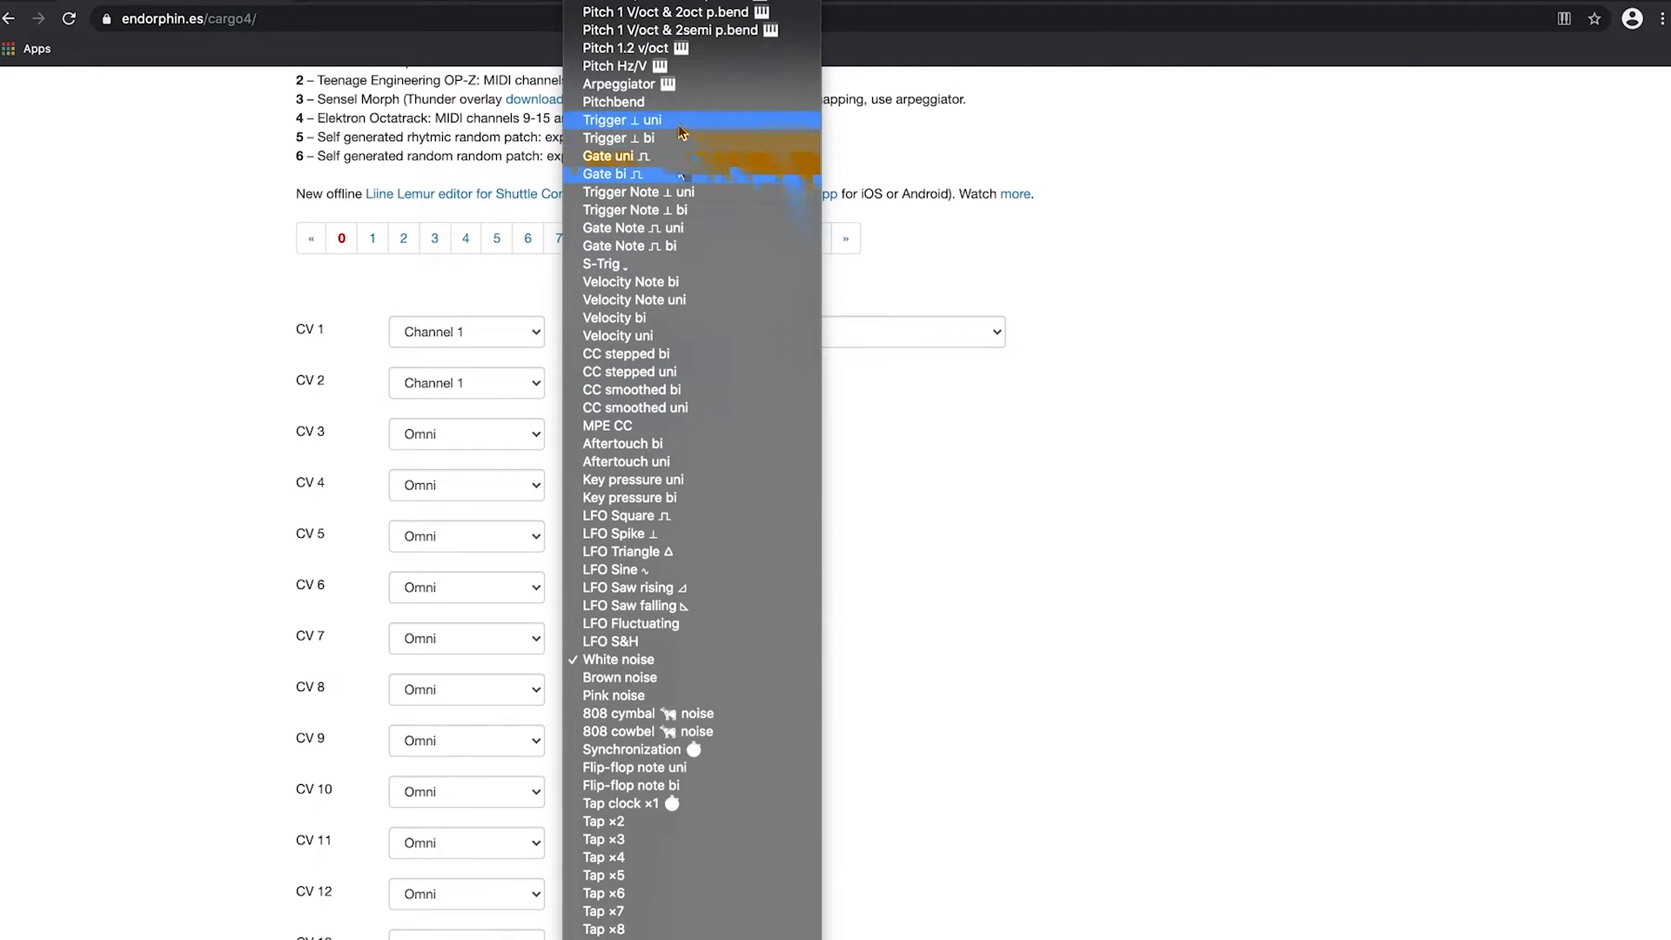
pyautogui.press('Escape')
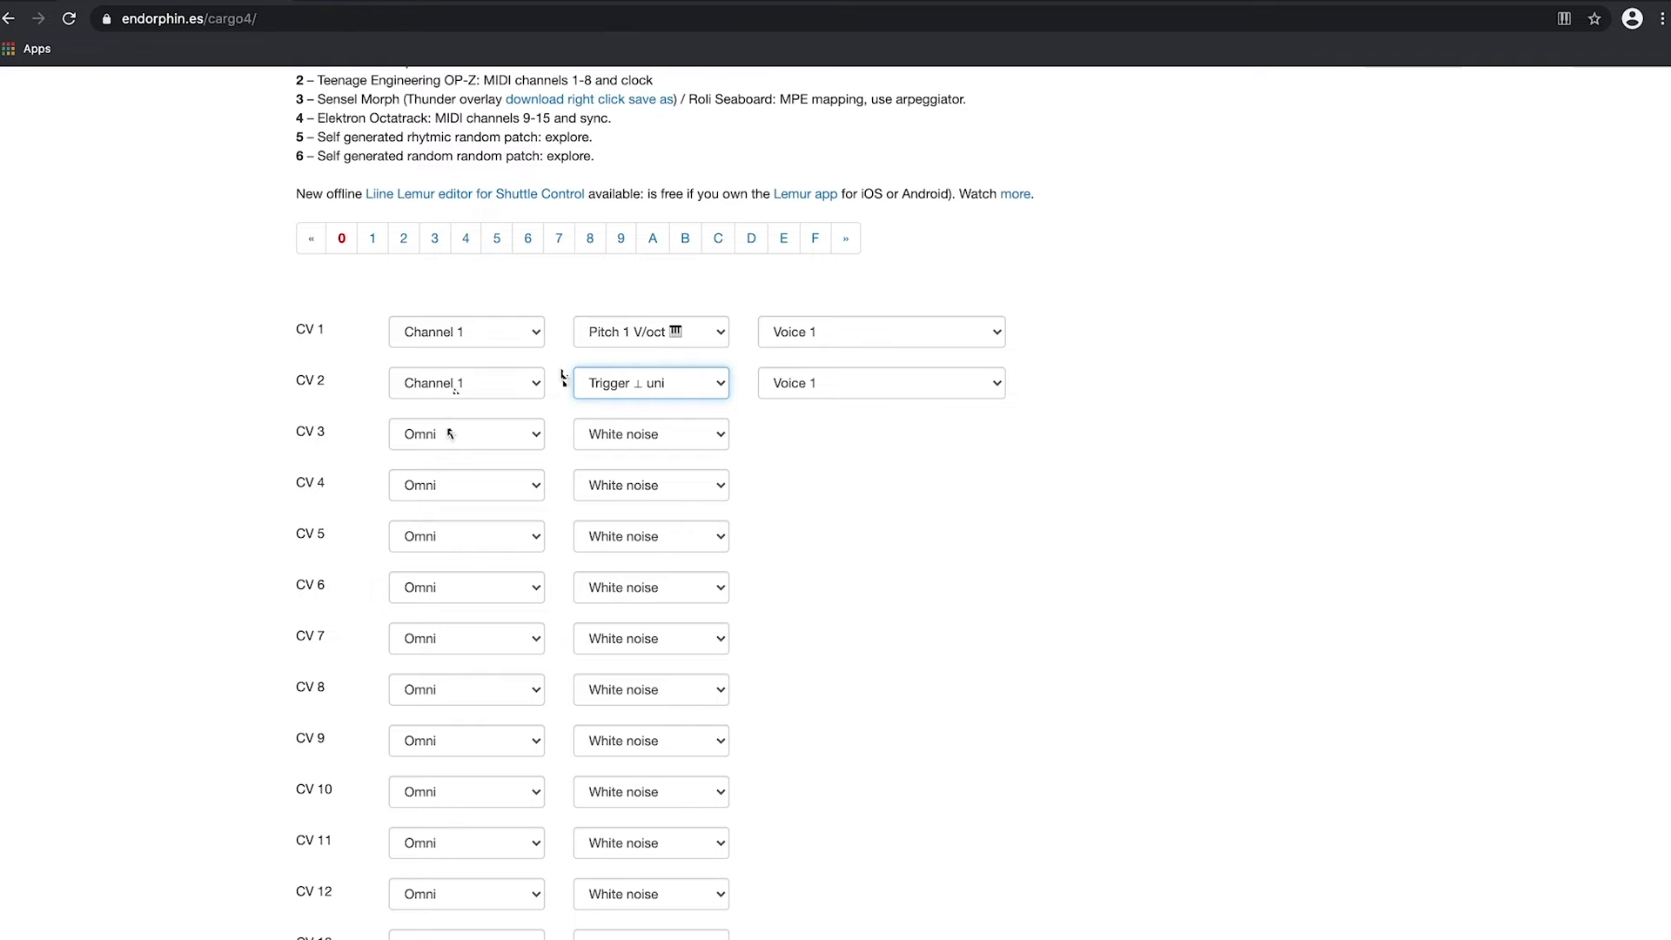
# Step: Set CV 3 to Channel 2 with Pitch 1 V/oct output
pyautogui.click(487, 450)
pyautogui.click(481, 166)
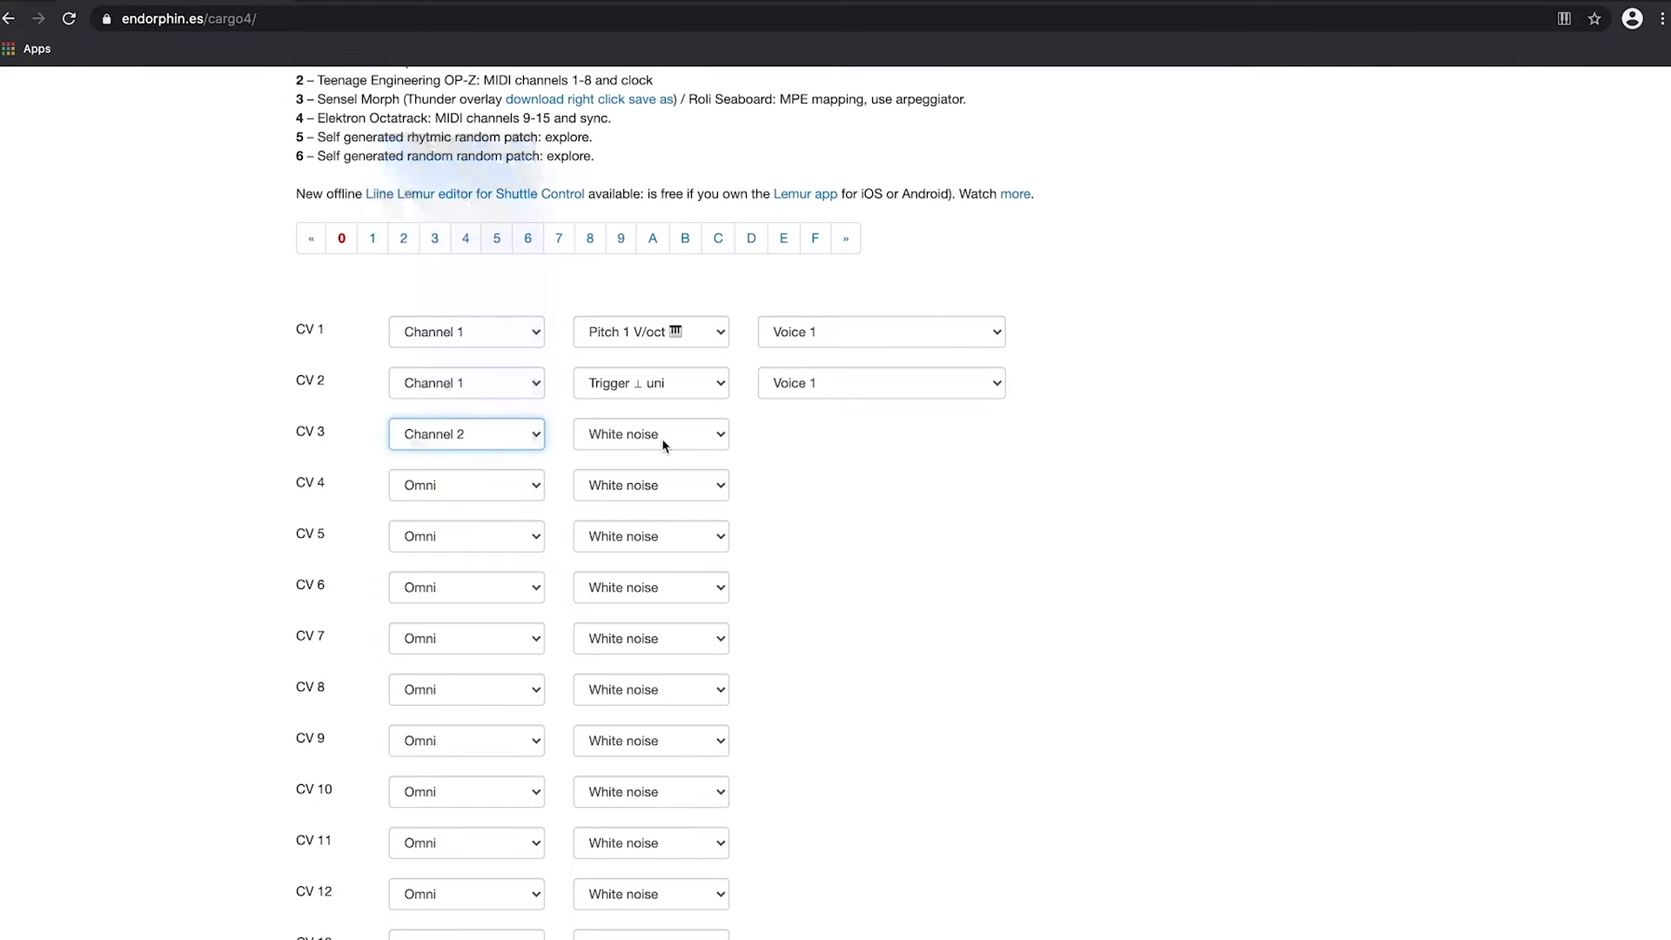
pyautogui.click(655, 437)
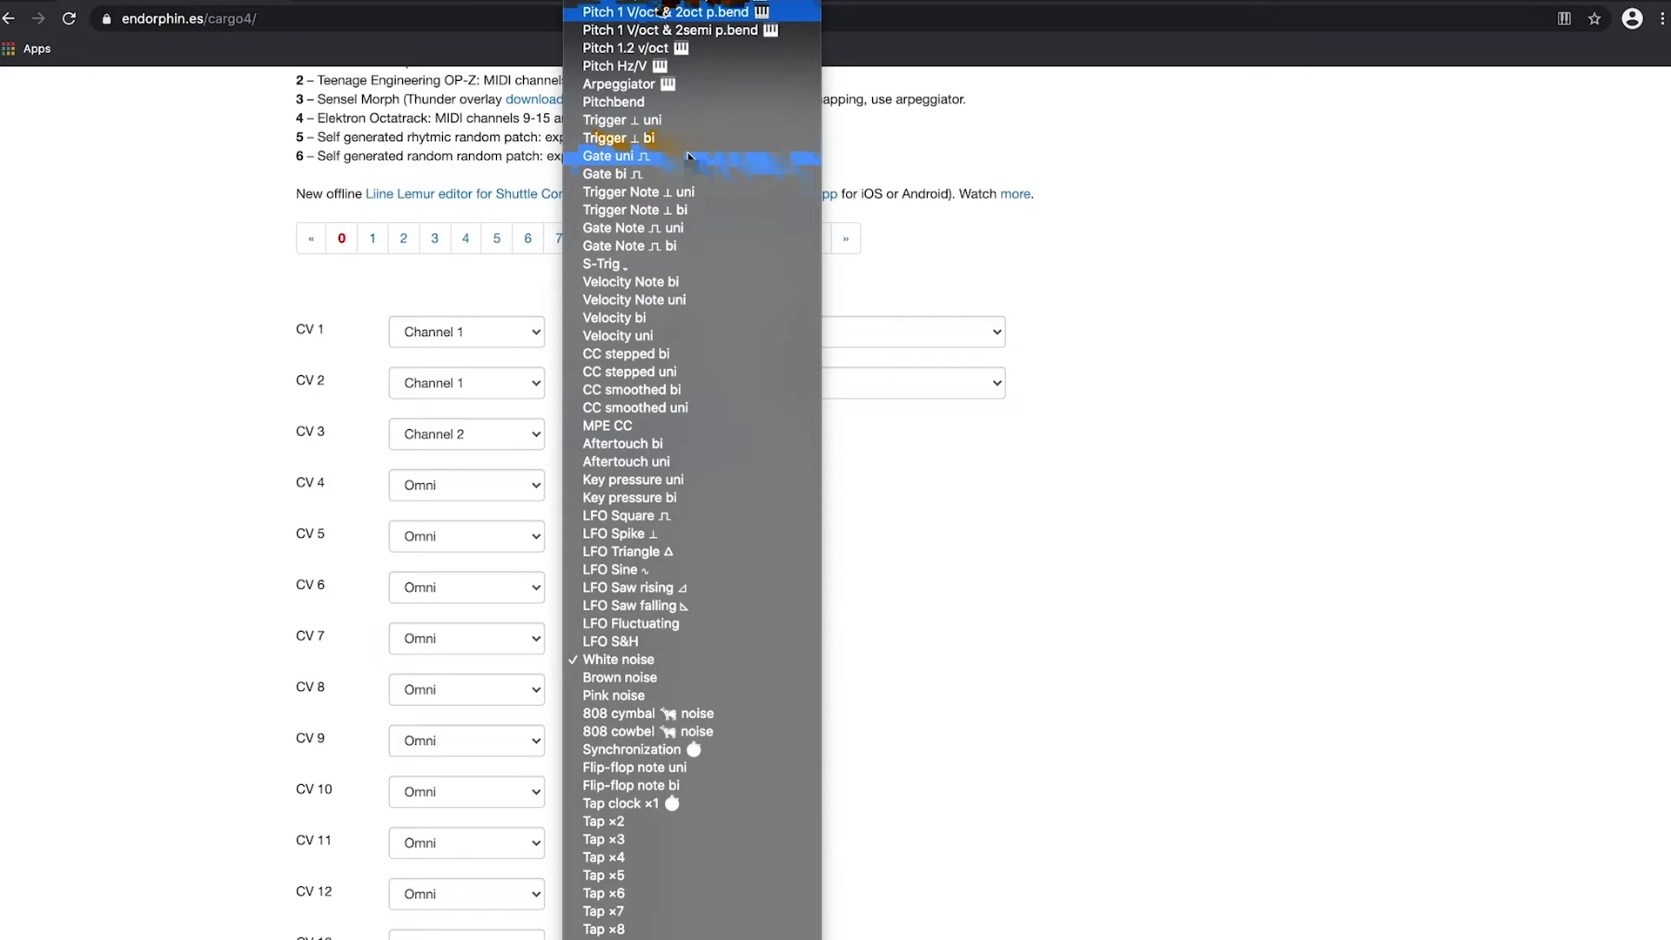
pyautogui.click(661, 12)
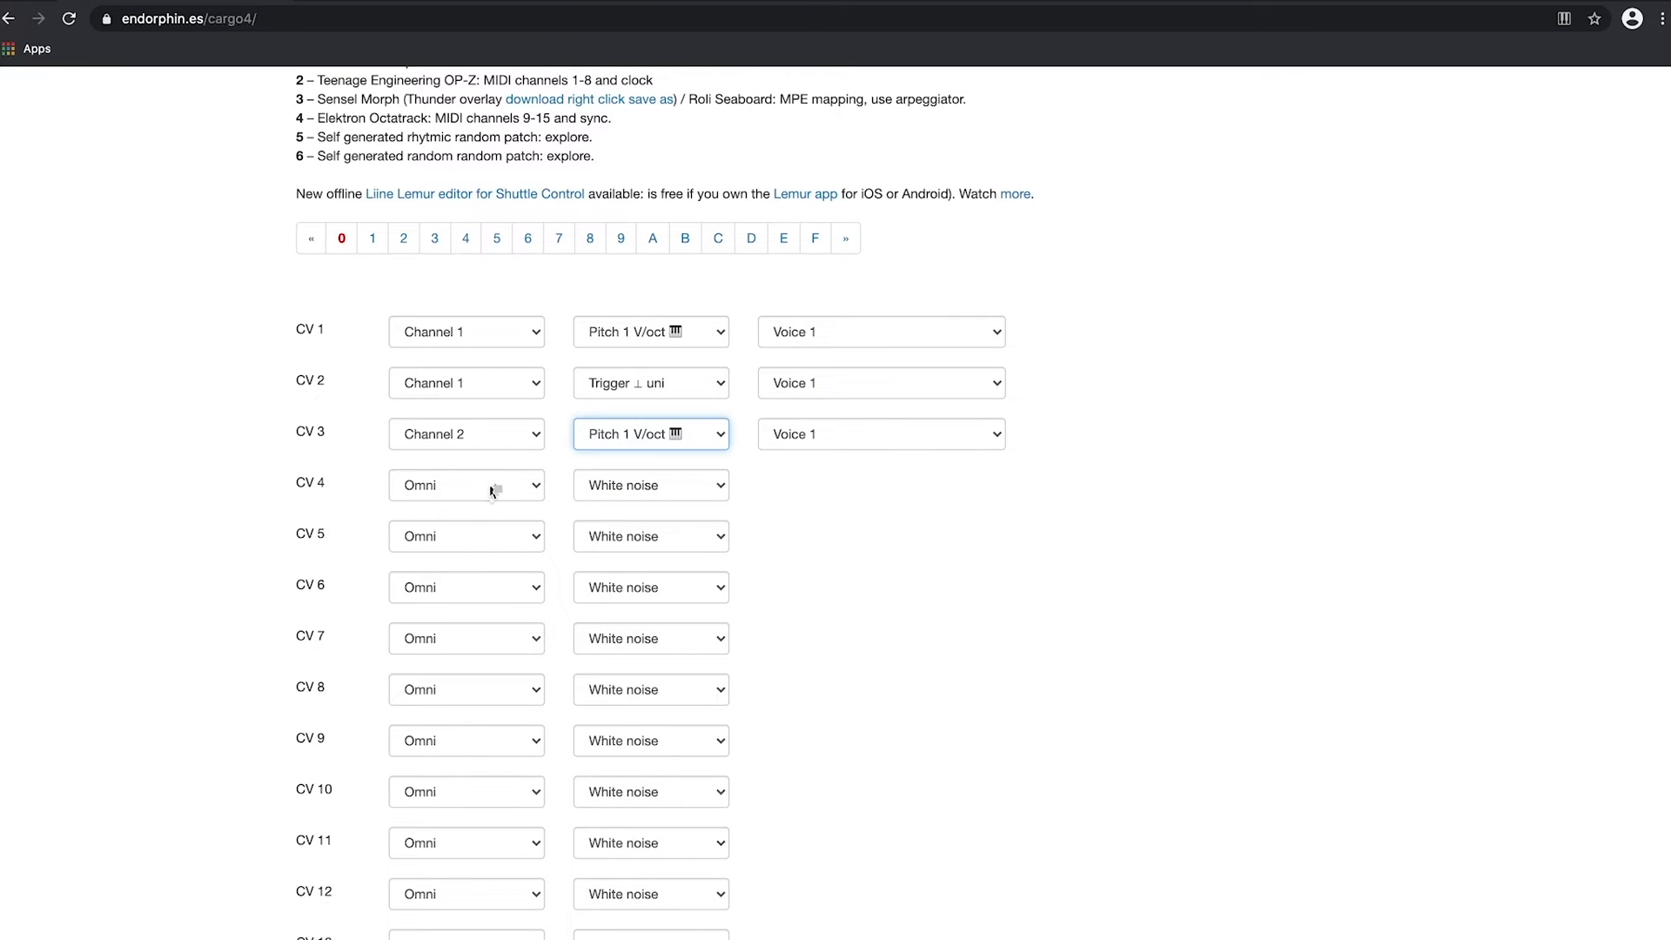
# Step: Set CV 4 to Channel 2 with Trigger ⊥ uni output
pyautogui.click(491, 490)
pyautogui.click(489, 216)
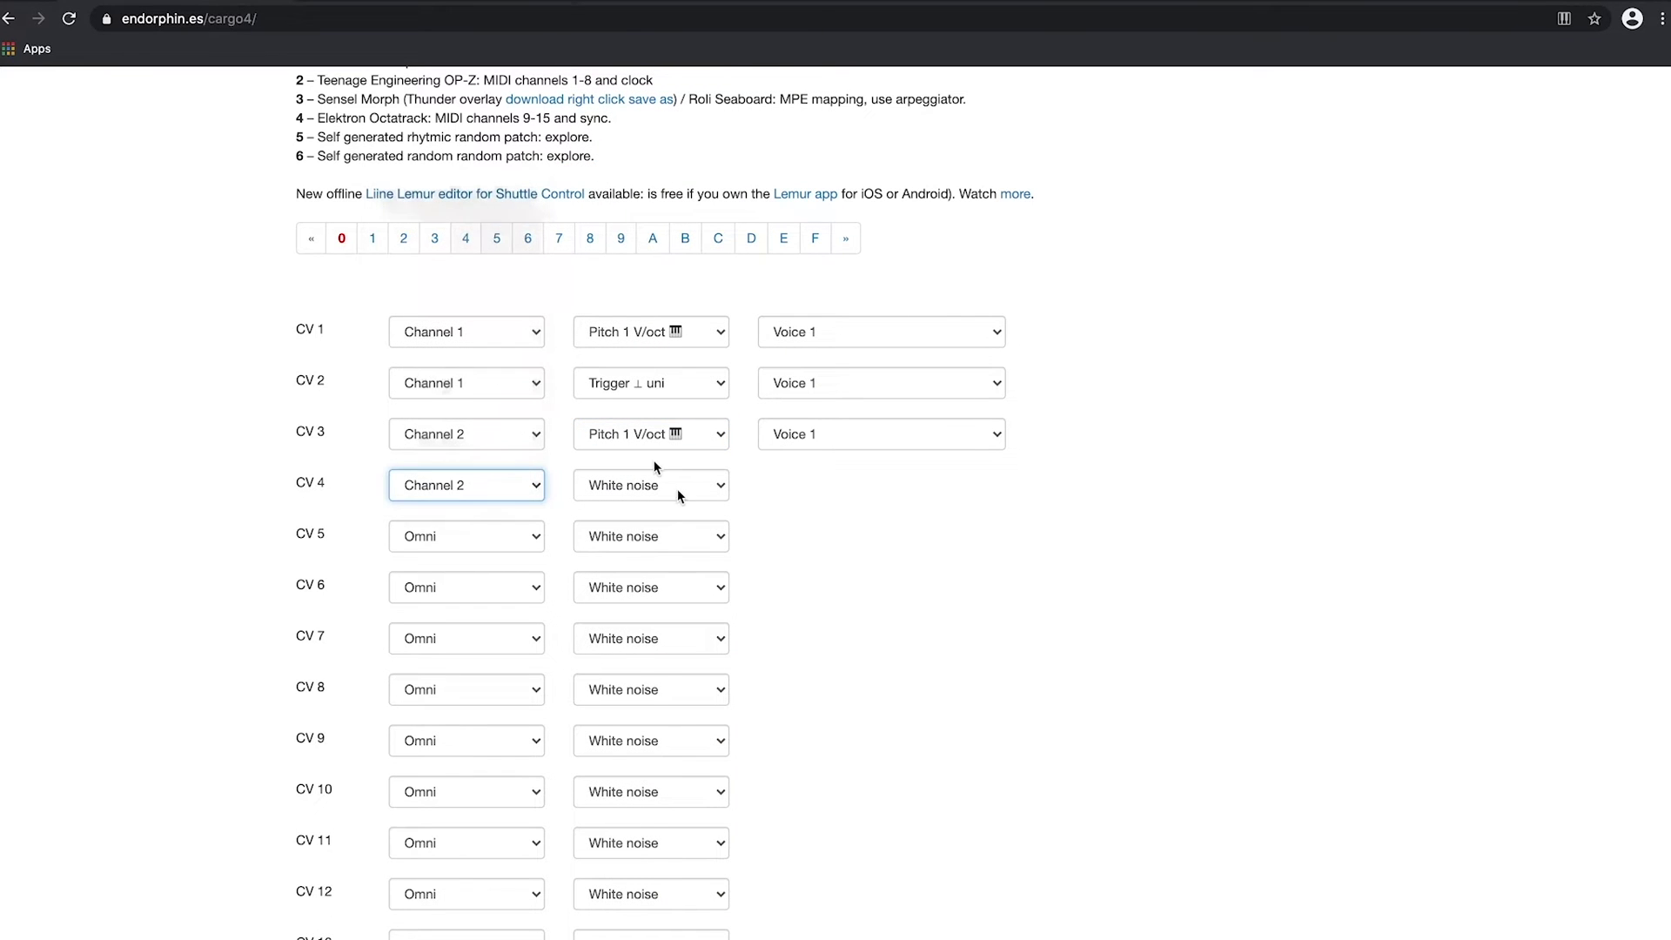
pyautogui.click(658, 488)
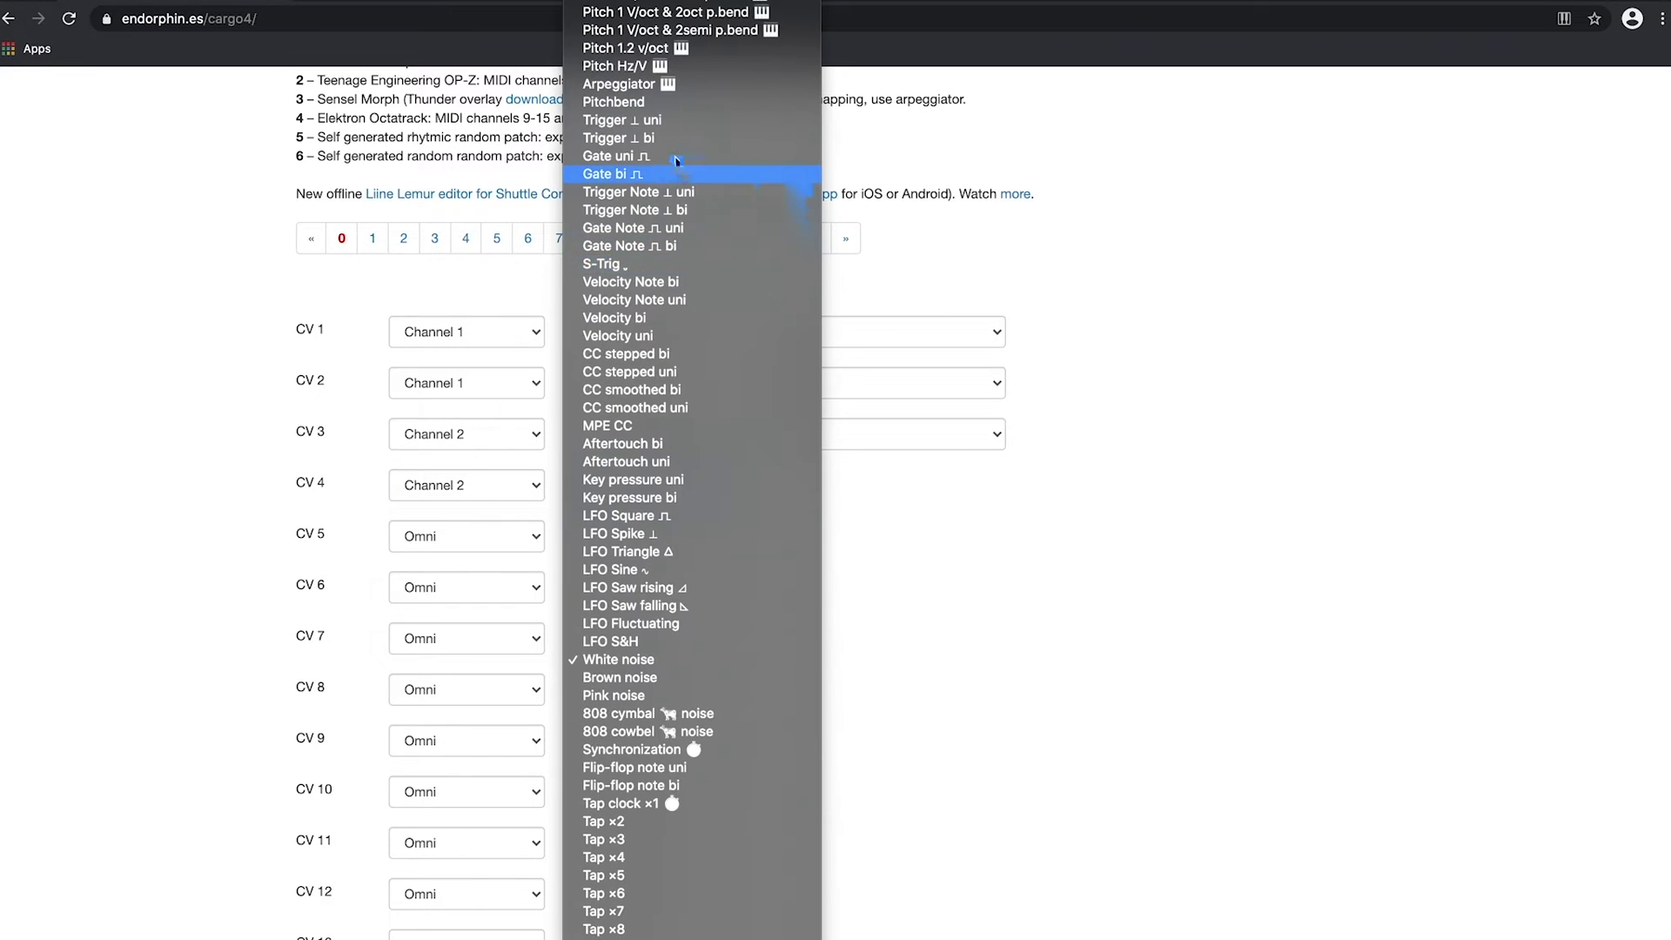
pyautogui.click(622, 120)
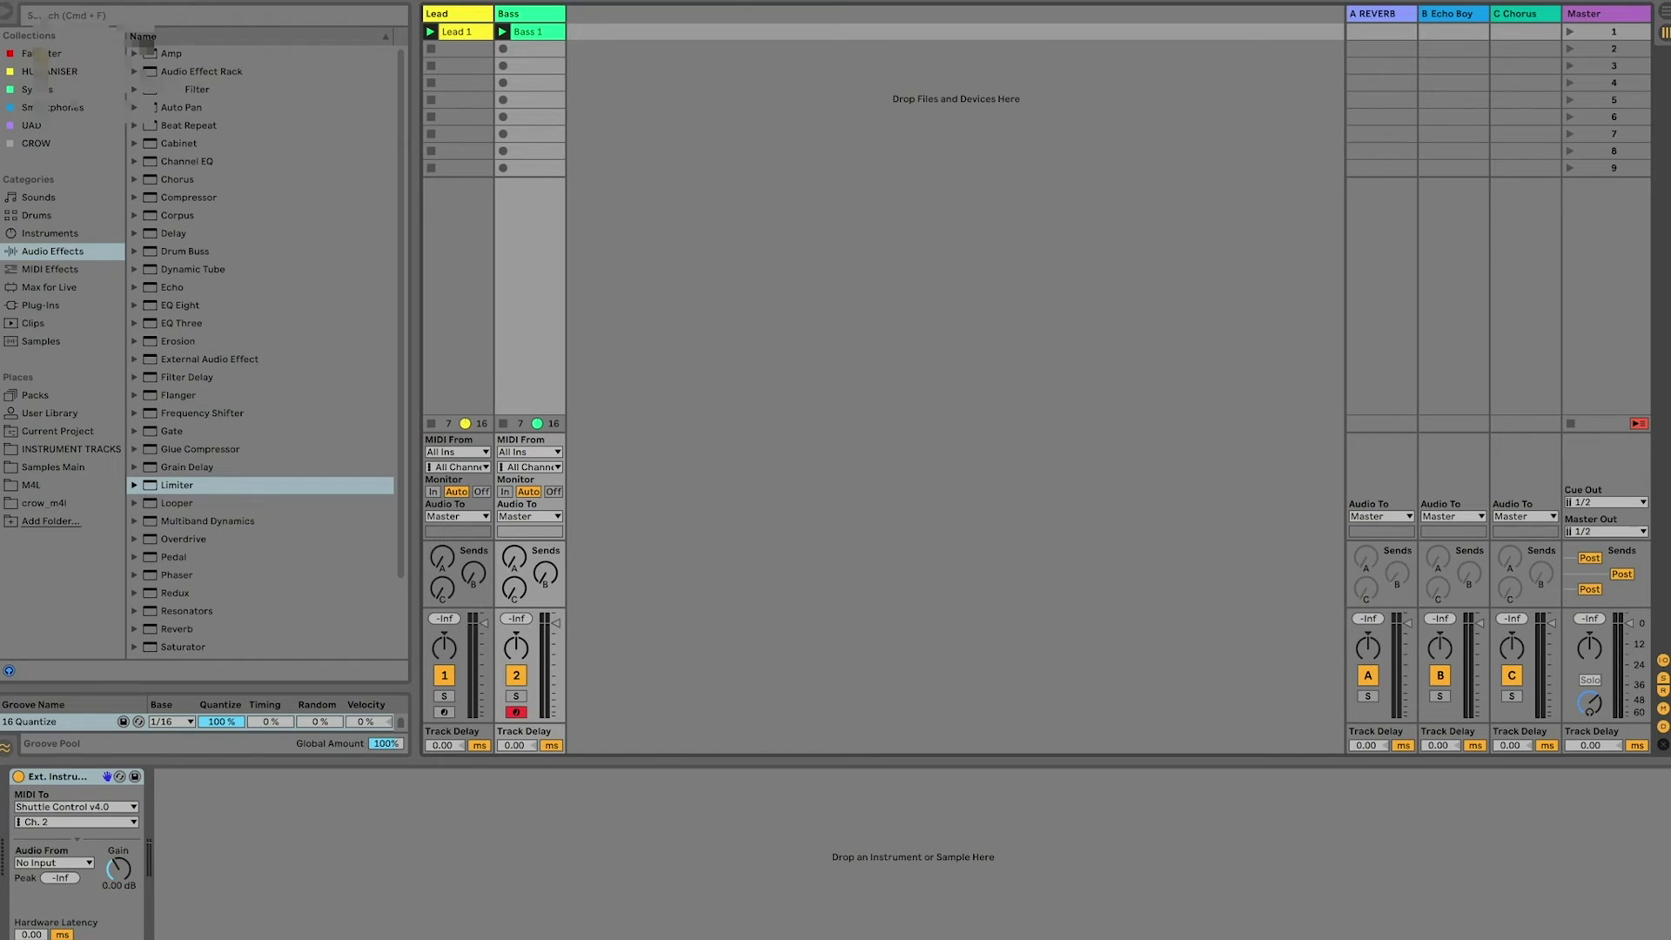
# Step: Check the MIDI port settings on the Link/MIDI page of Live's Preferences
pyautogui.click(96, 2)
pyautogui.click(149, 1)
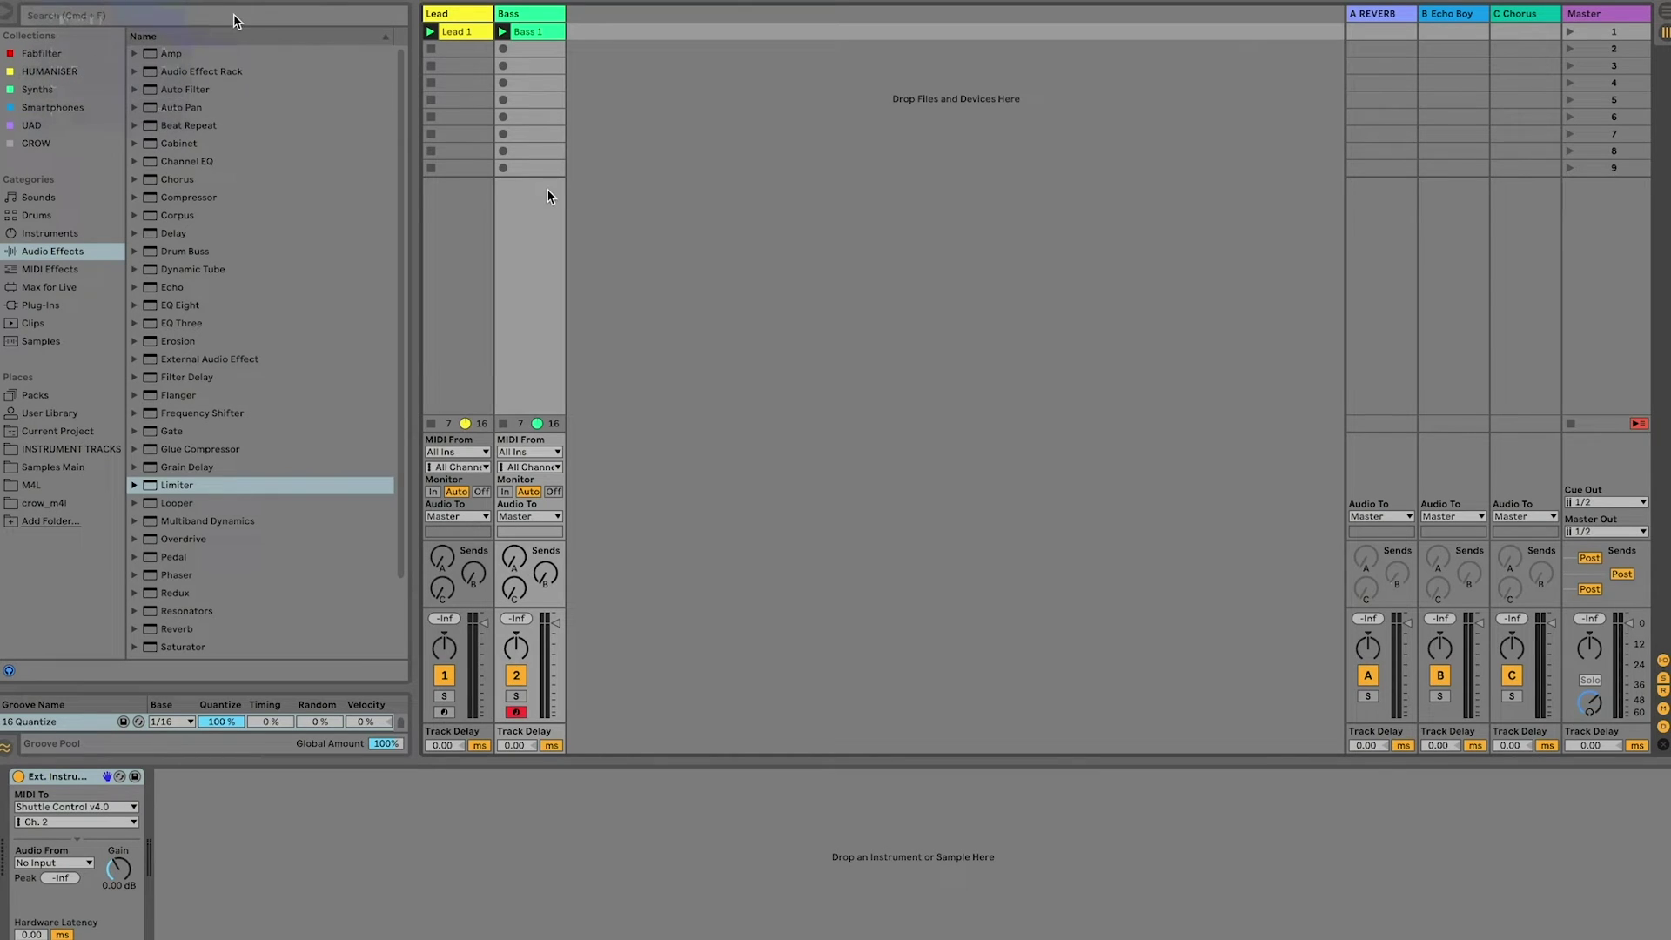
pyautogui.click(651, 296)
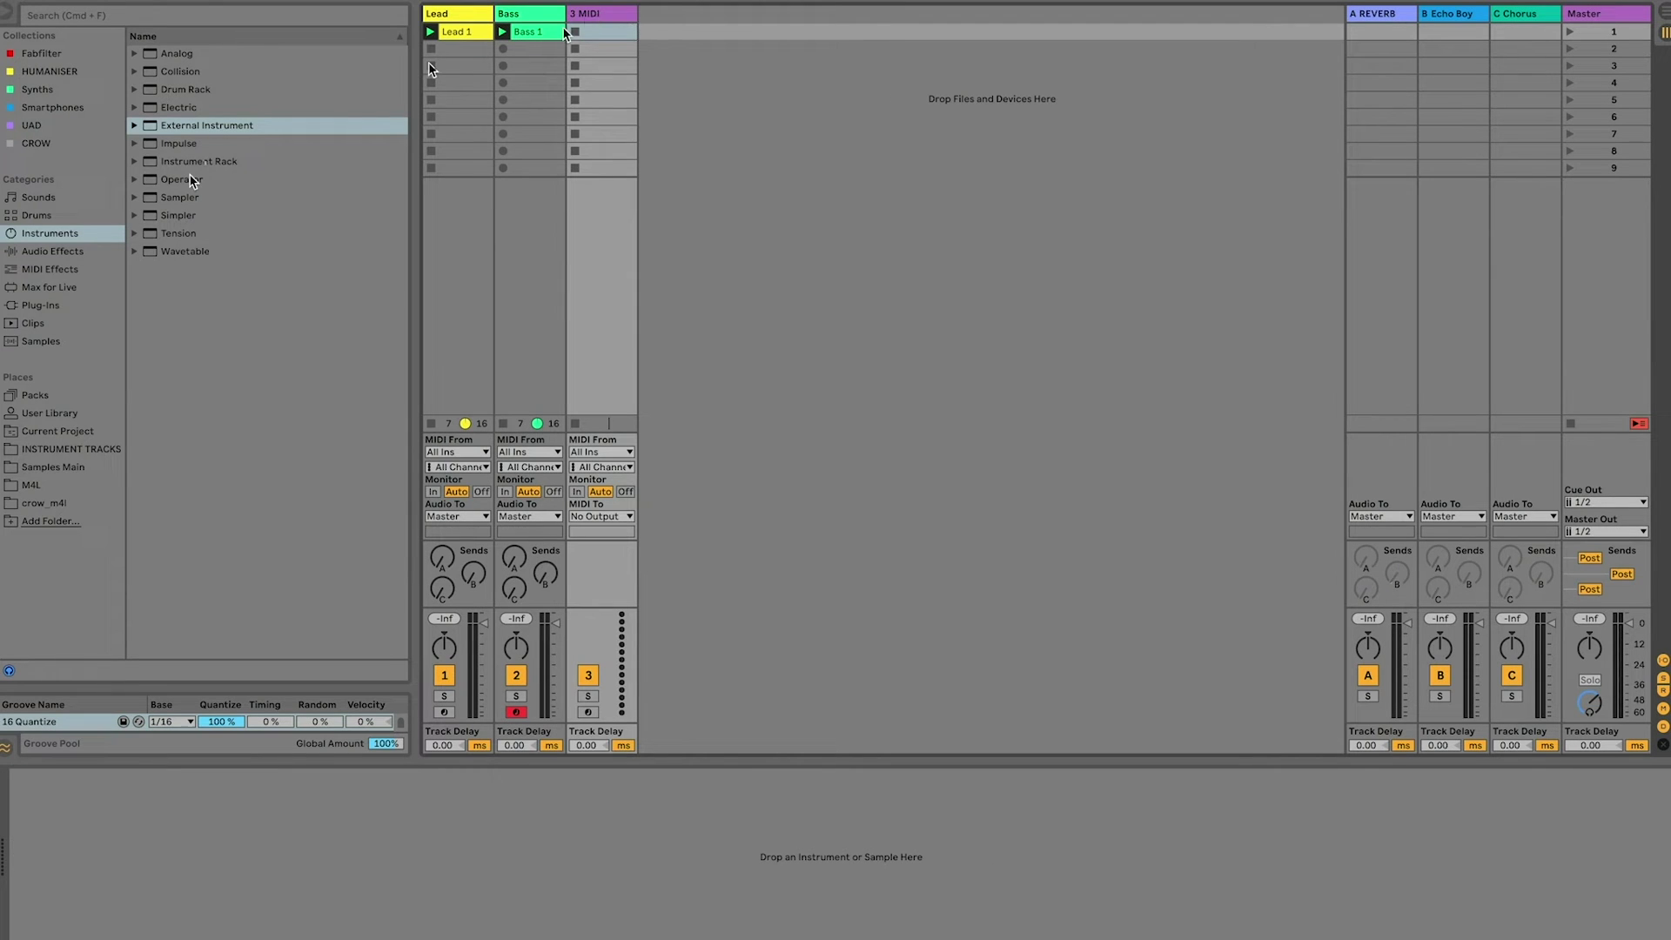
# Step: Load External Instrument sending MIDI to Shuttle Control v4.0 on channel 1
pyautogui.doubleClick(285, 128)
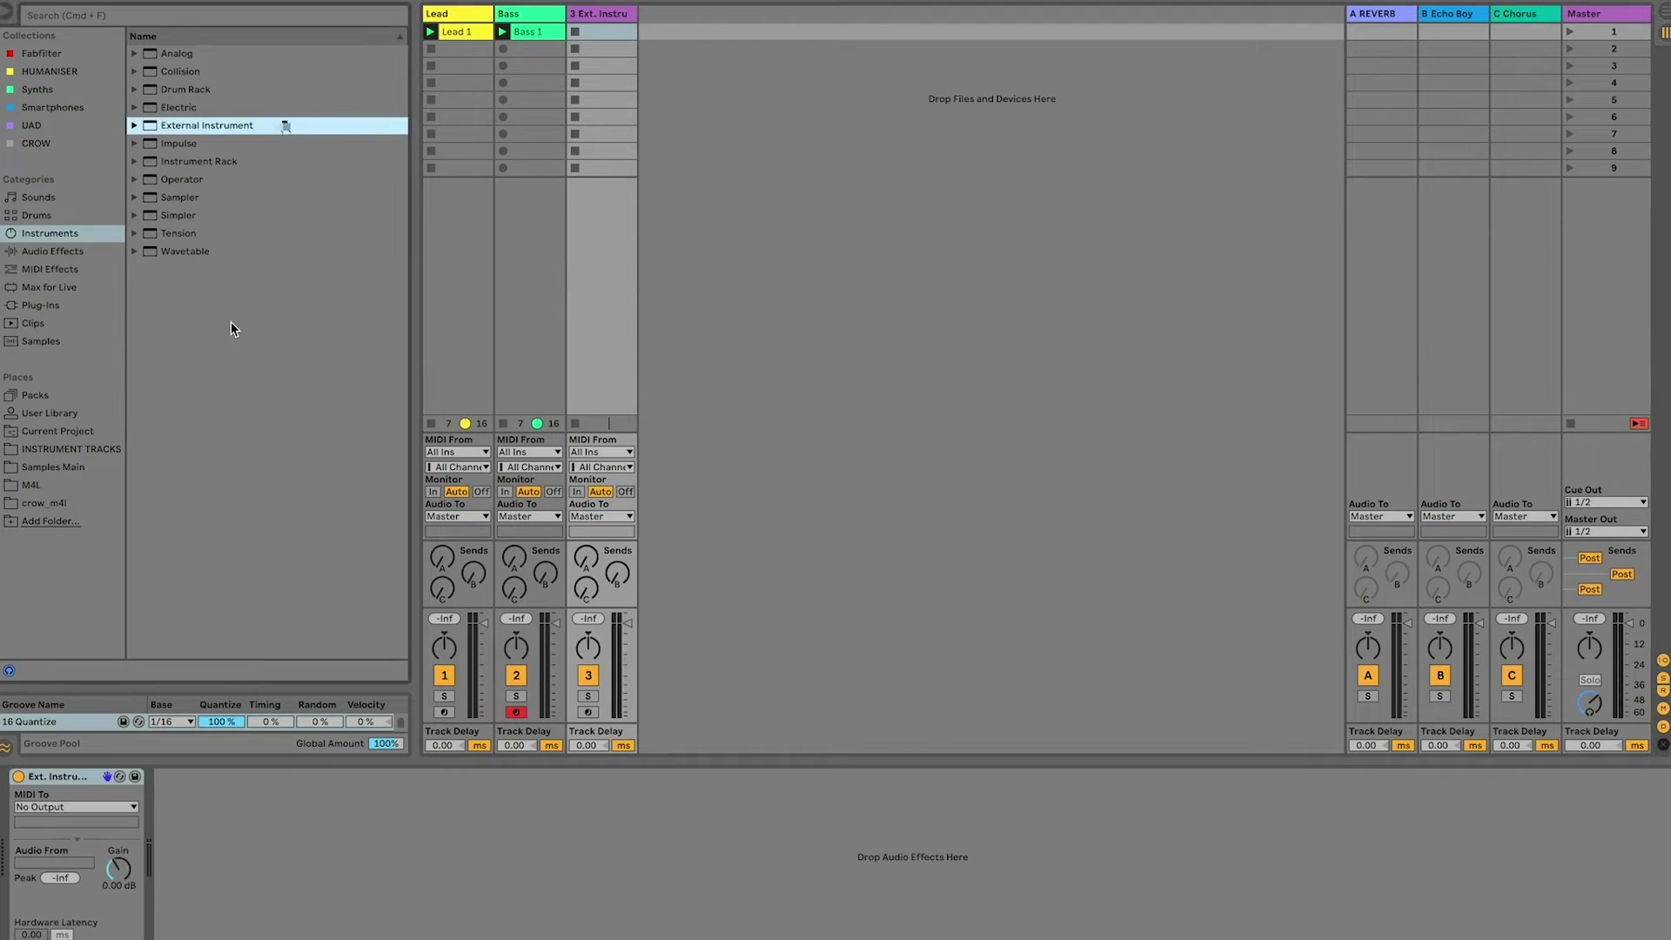
pyautogui.click(59, 809)
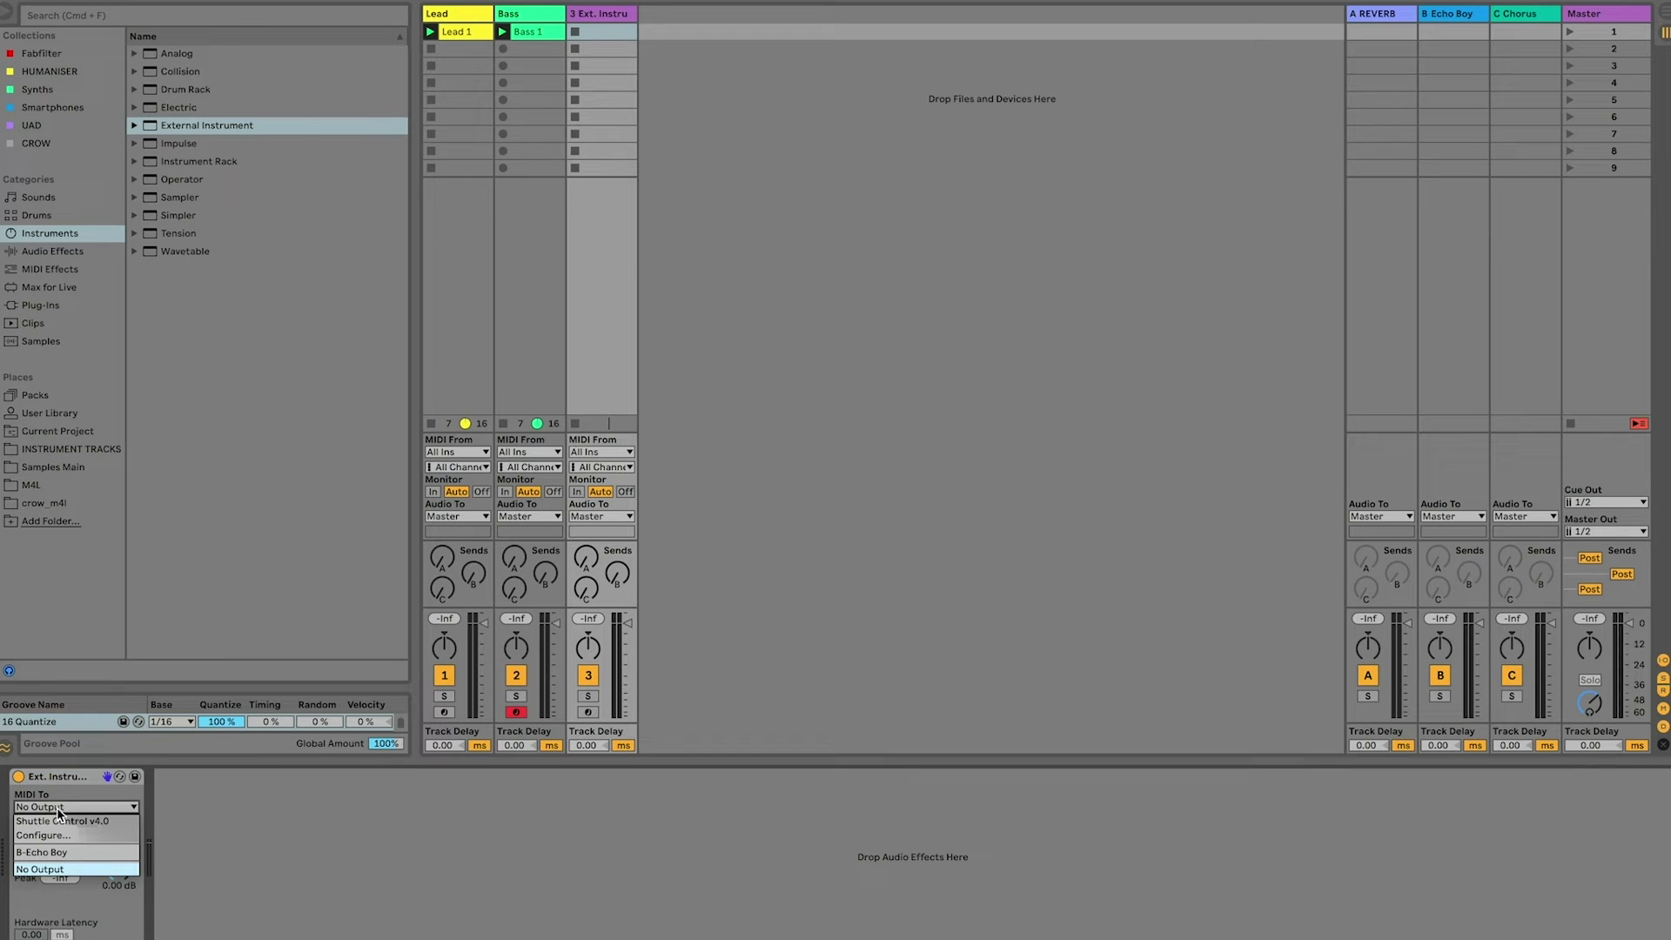
pyautogui.click(74, 822)
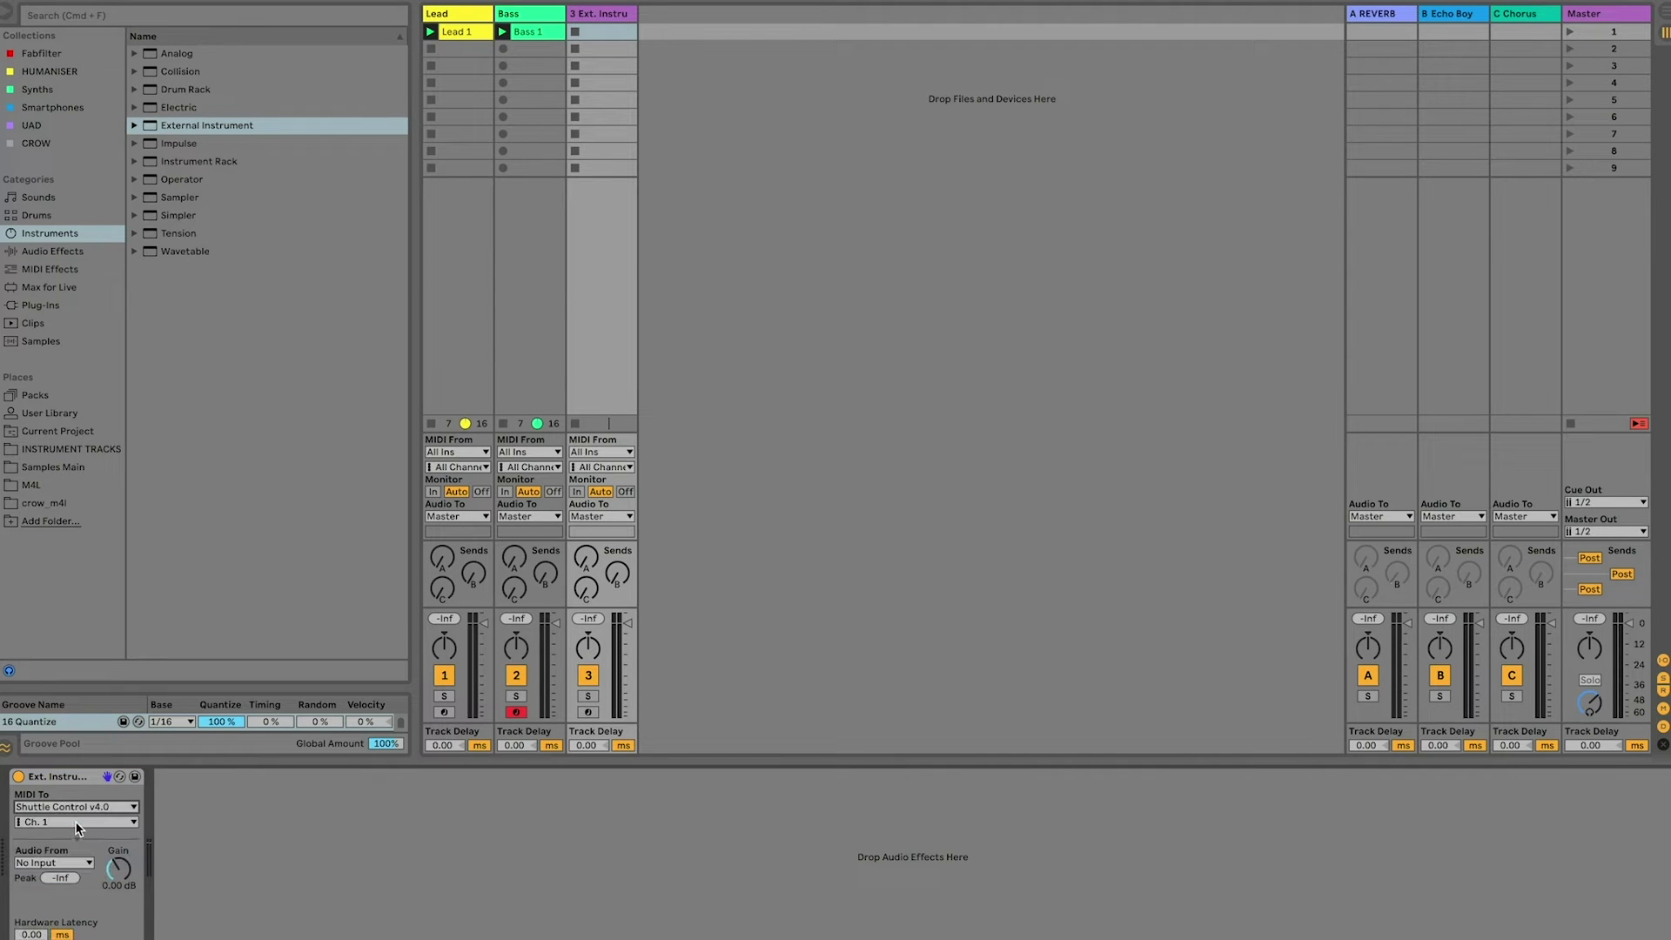
pyautogui.click(70, 823)
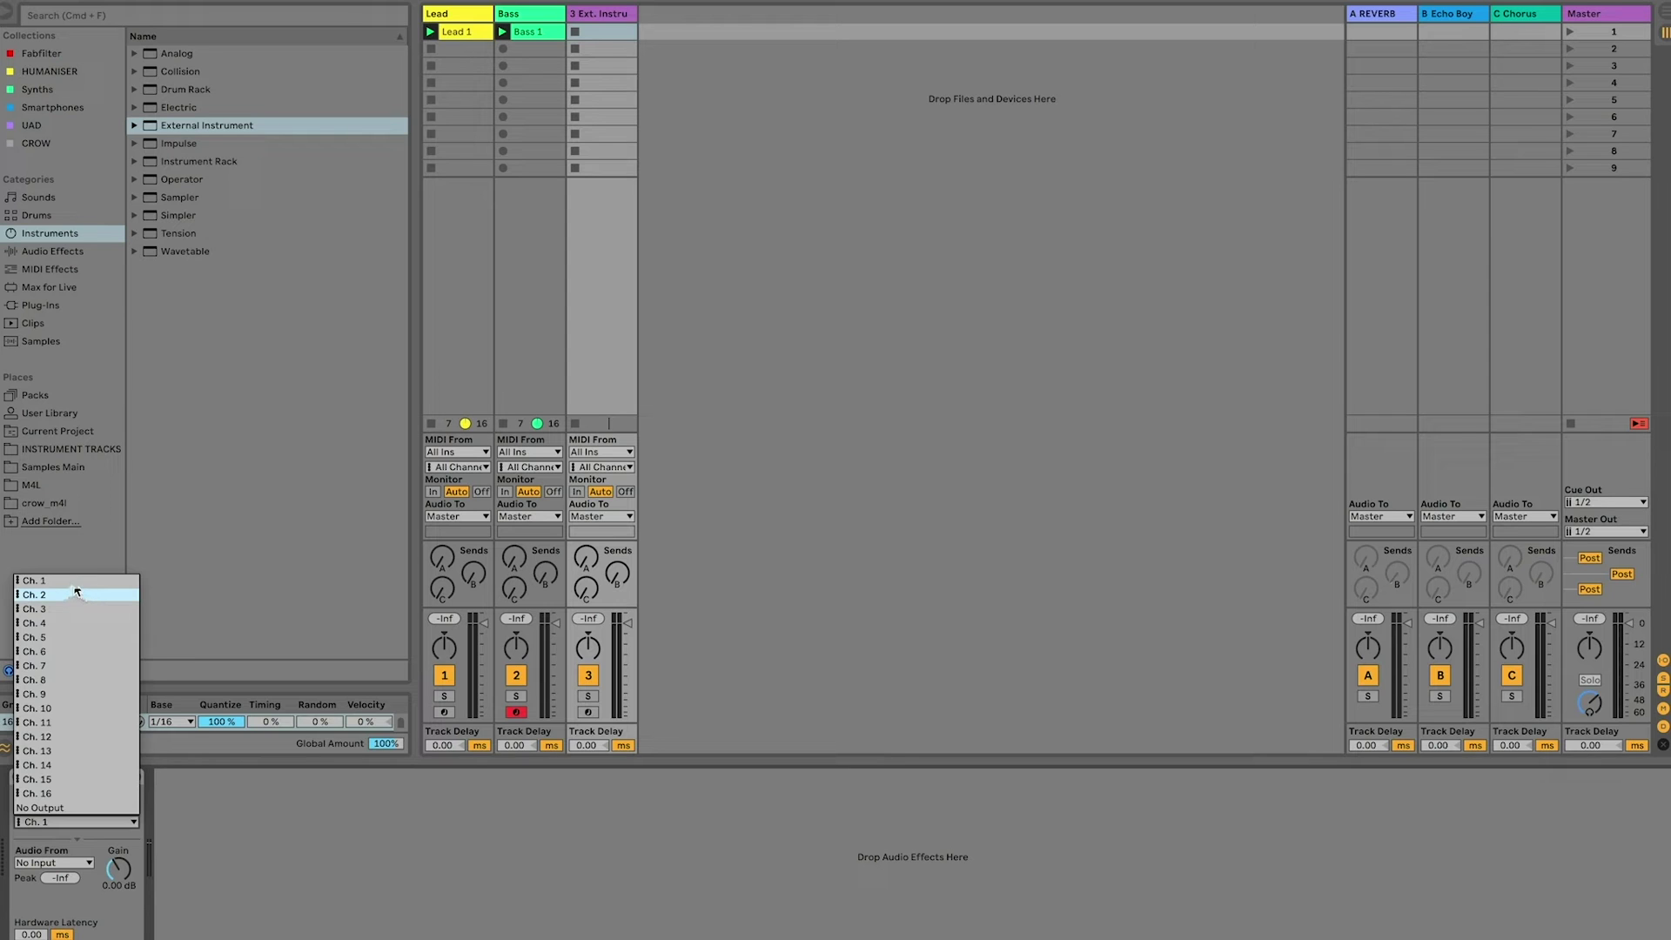
pyautogui.press('Escape')
# Step: Duplicate the external instrument track and set the copy to channel 2
pyautogui.click(613, 28)
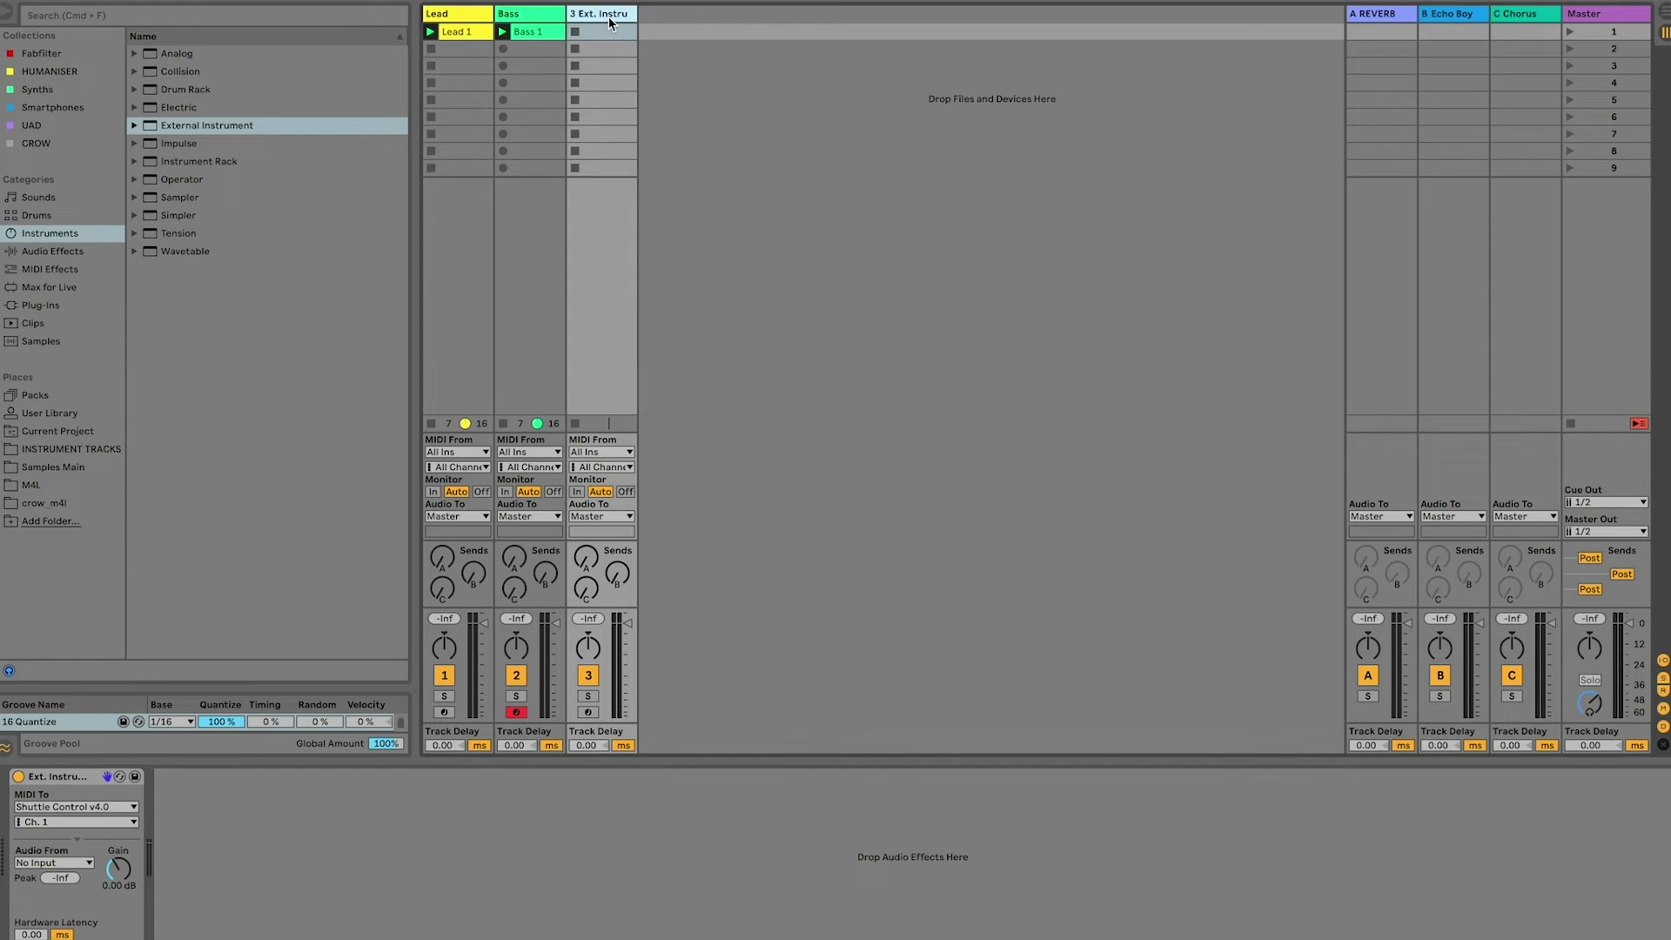
pyautogui.press('super+d')
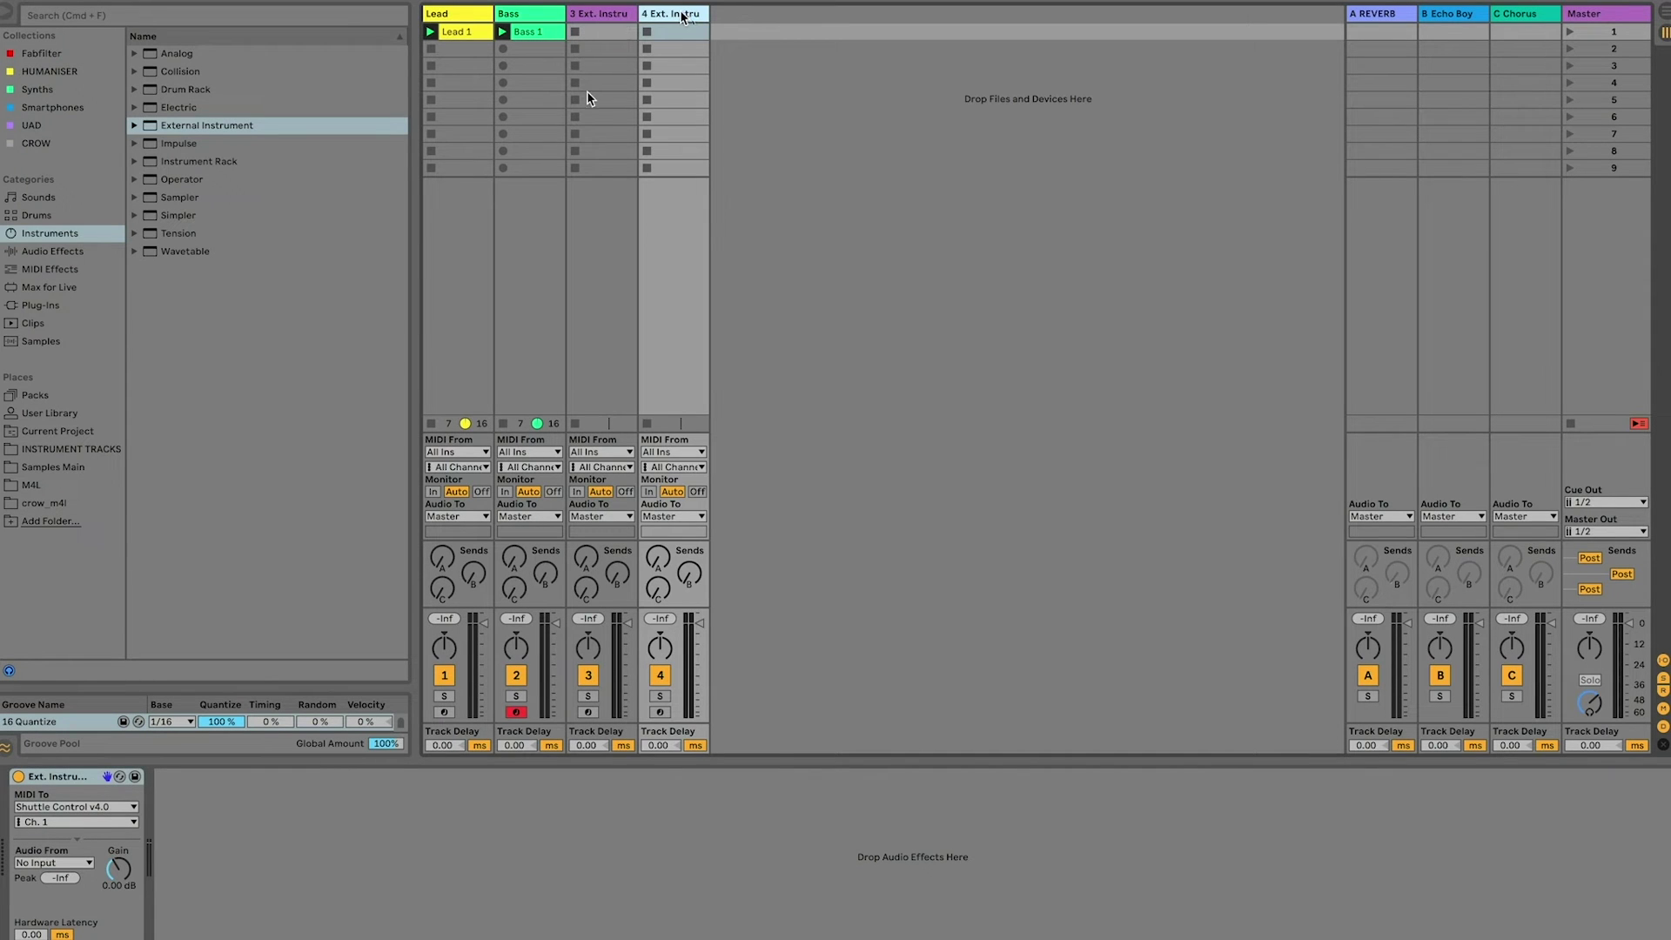
pyautogui.click(54, 824)
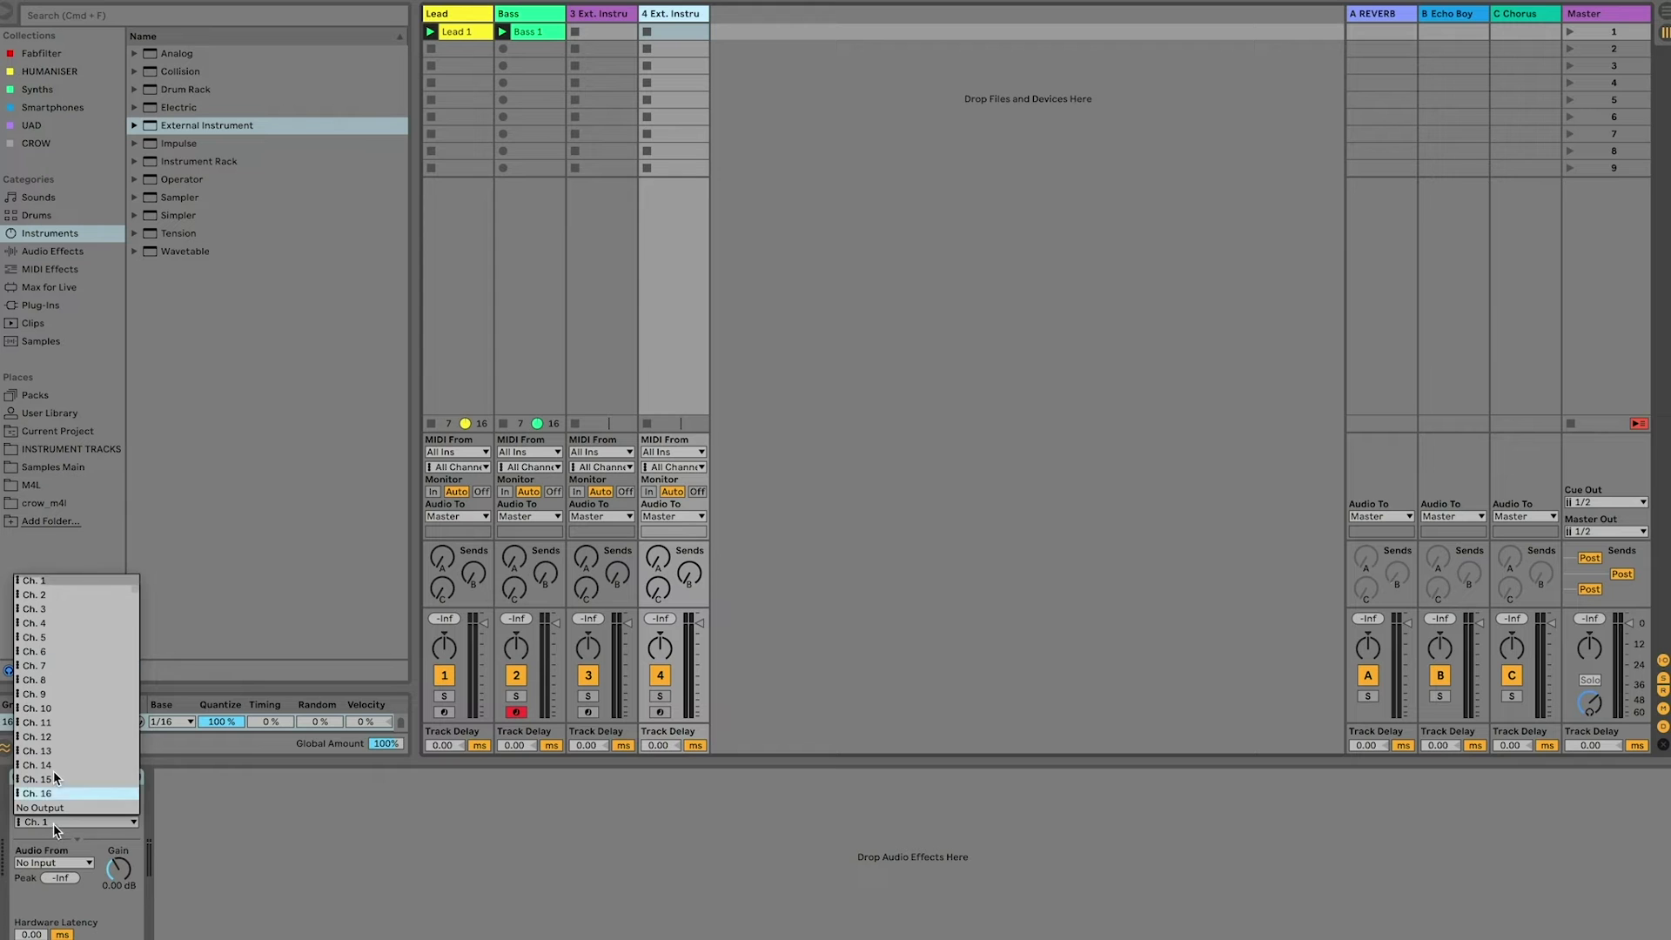
pyautogui.click(74, 597)
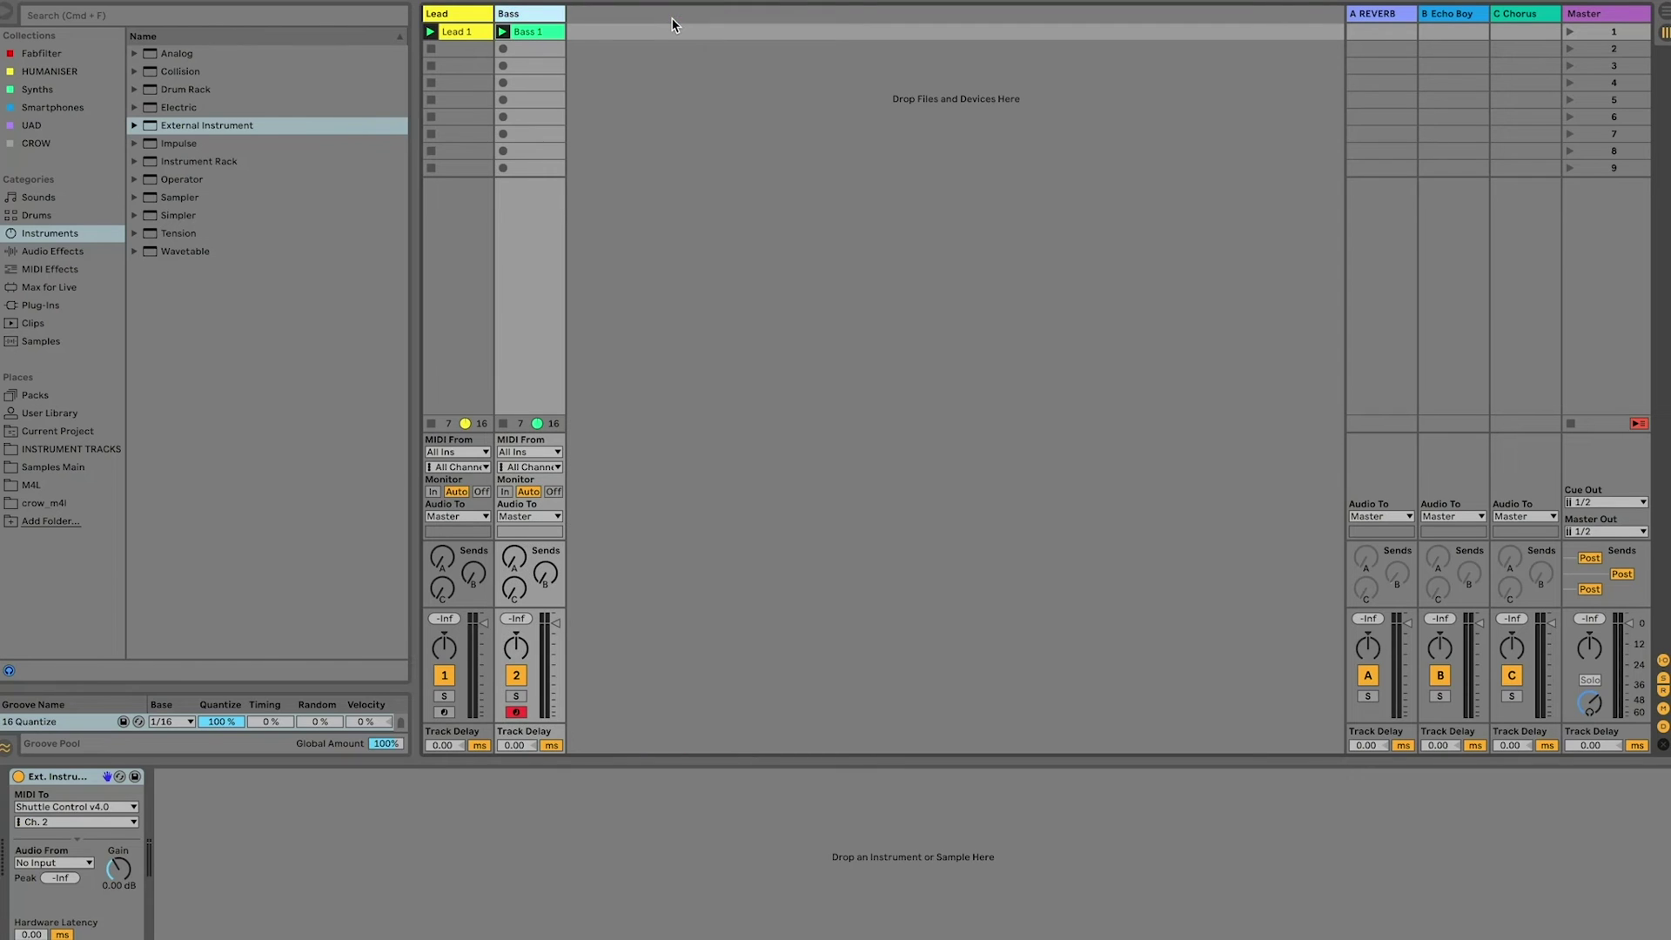
pyautogui.click(461, 12)
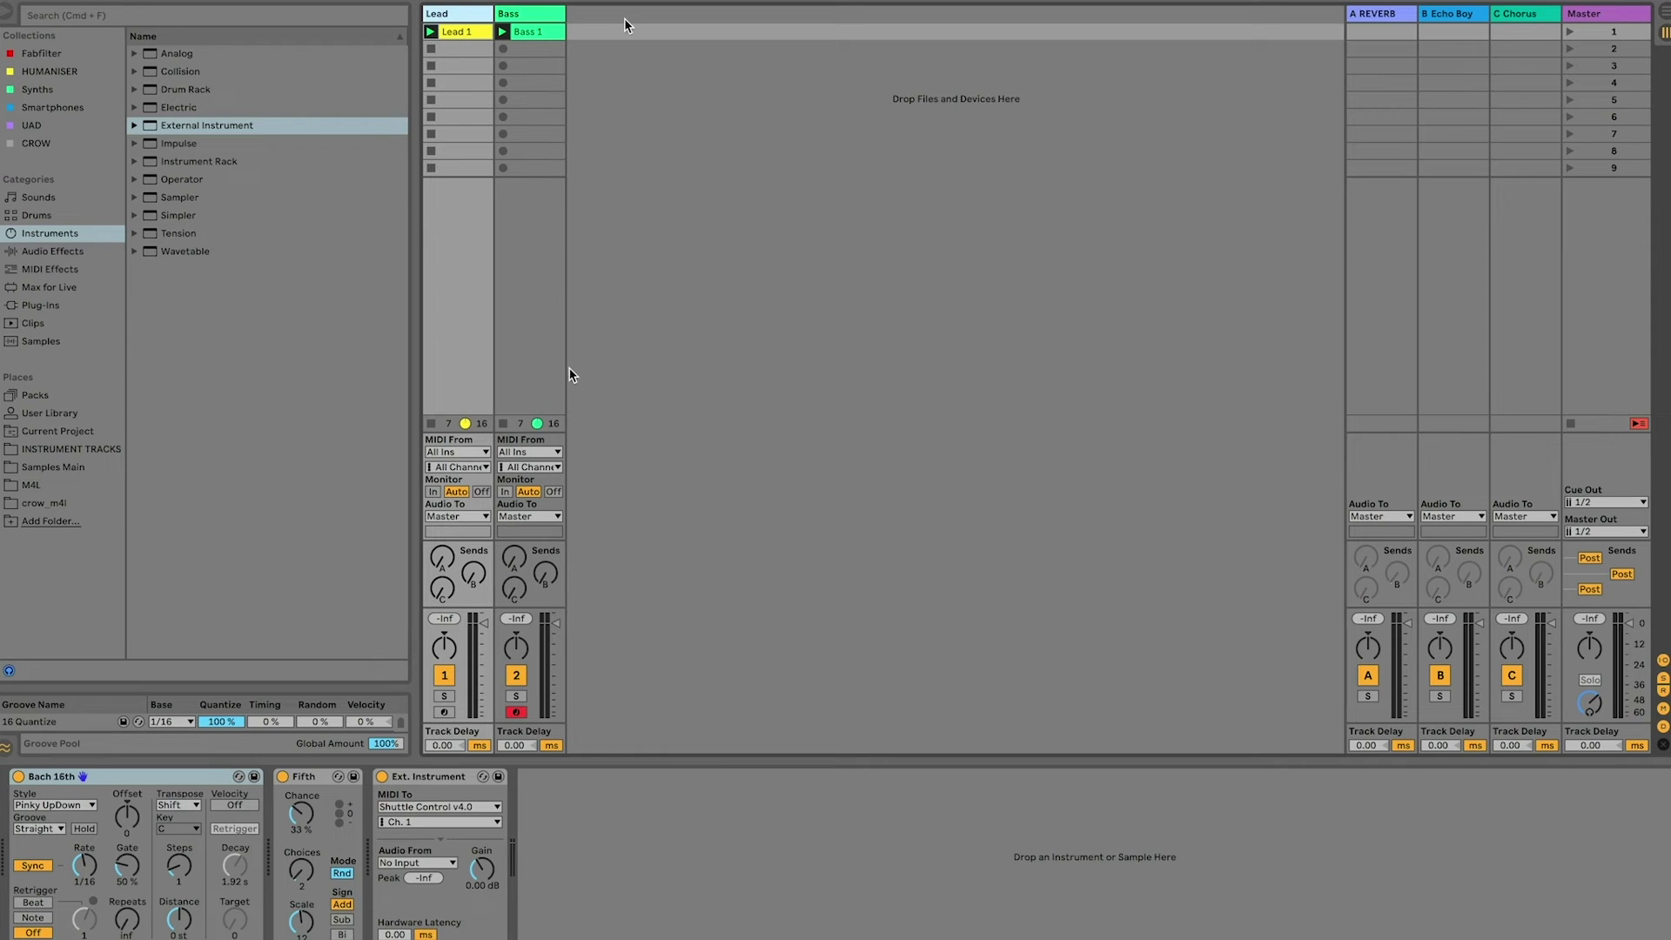
pyautogui.click(533, 28)
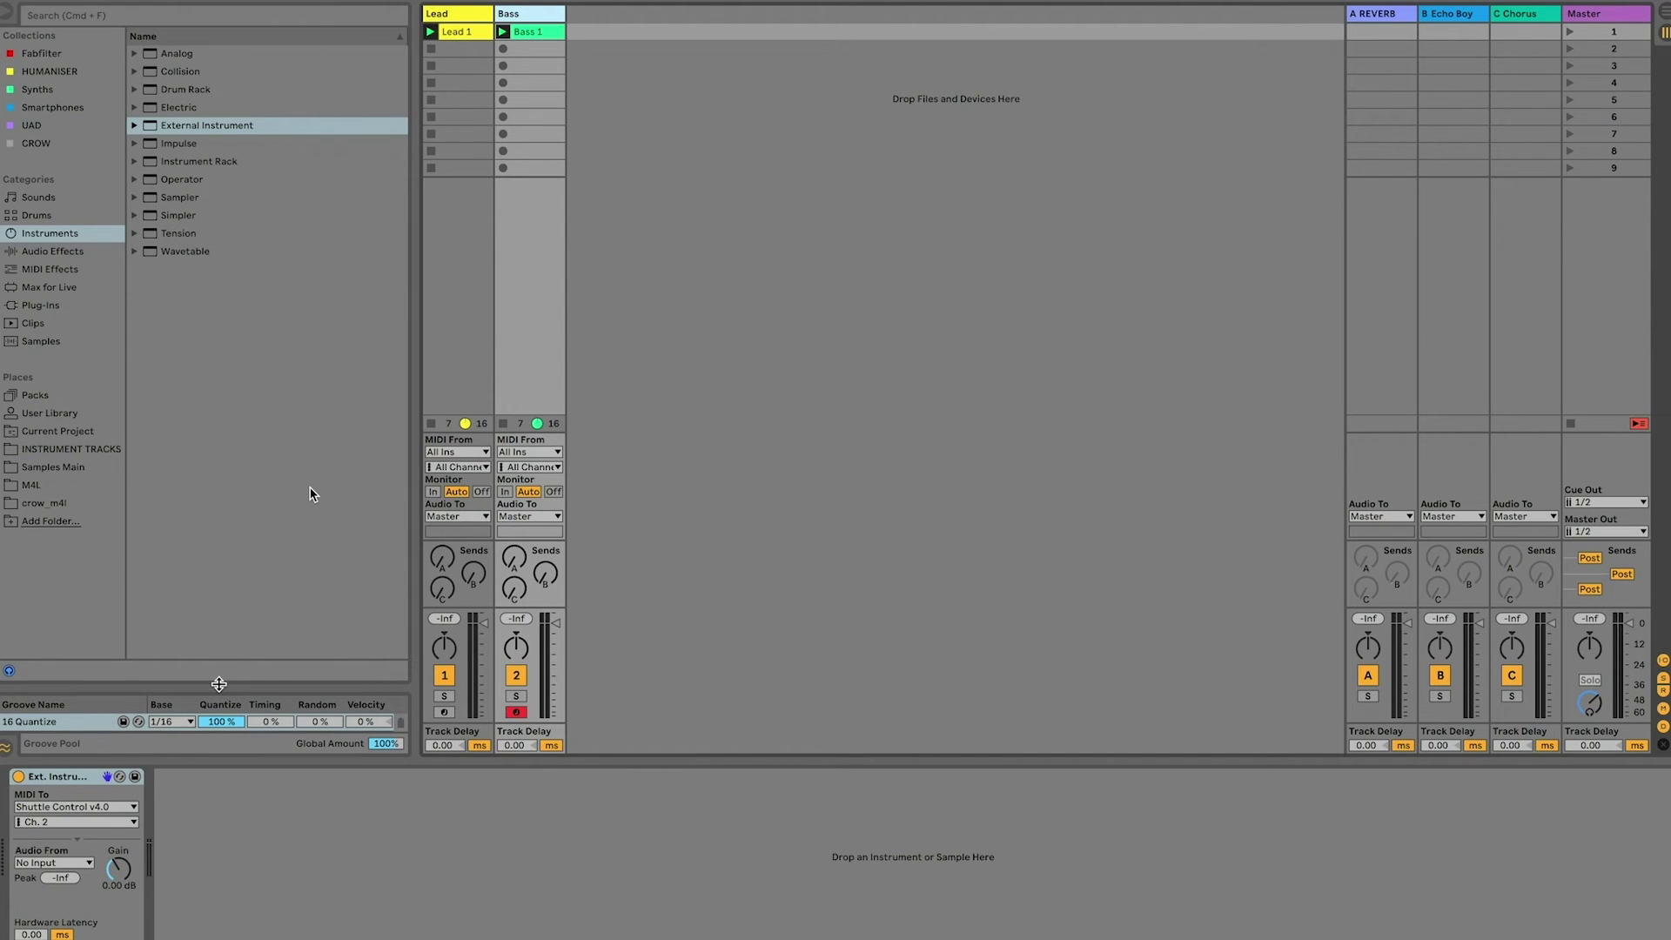
# Step: Show the Bass 1 clip, then the Lead 1 clip's notes, scrolled up to higher pitches
pyautogui.click(547, 34)
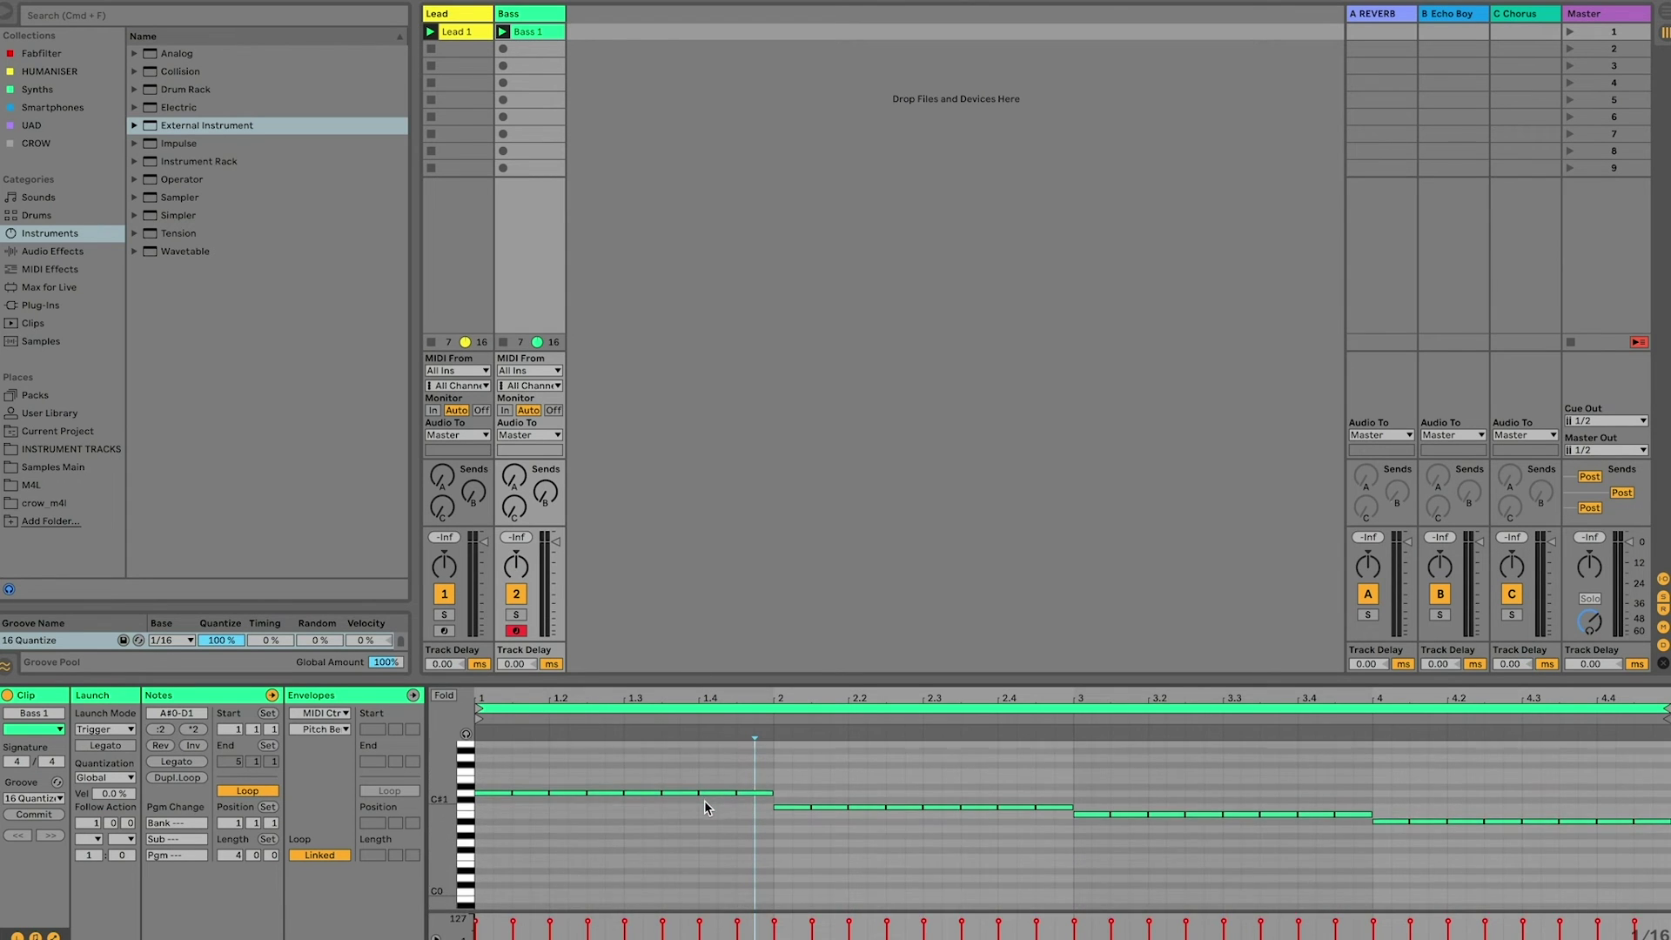
pyautogui.click(466, 32)
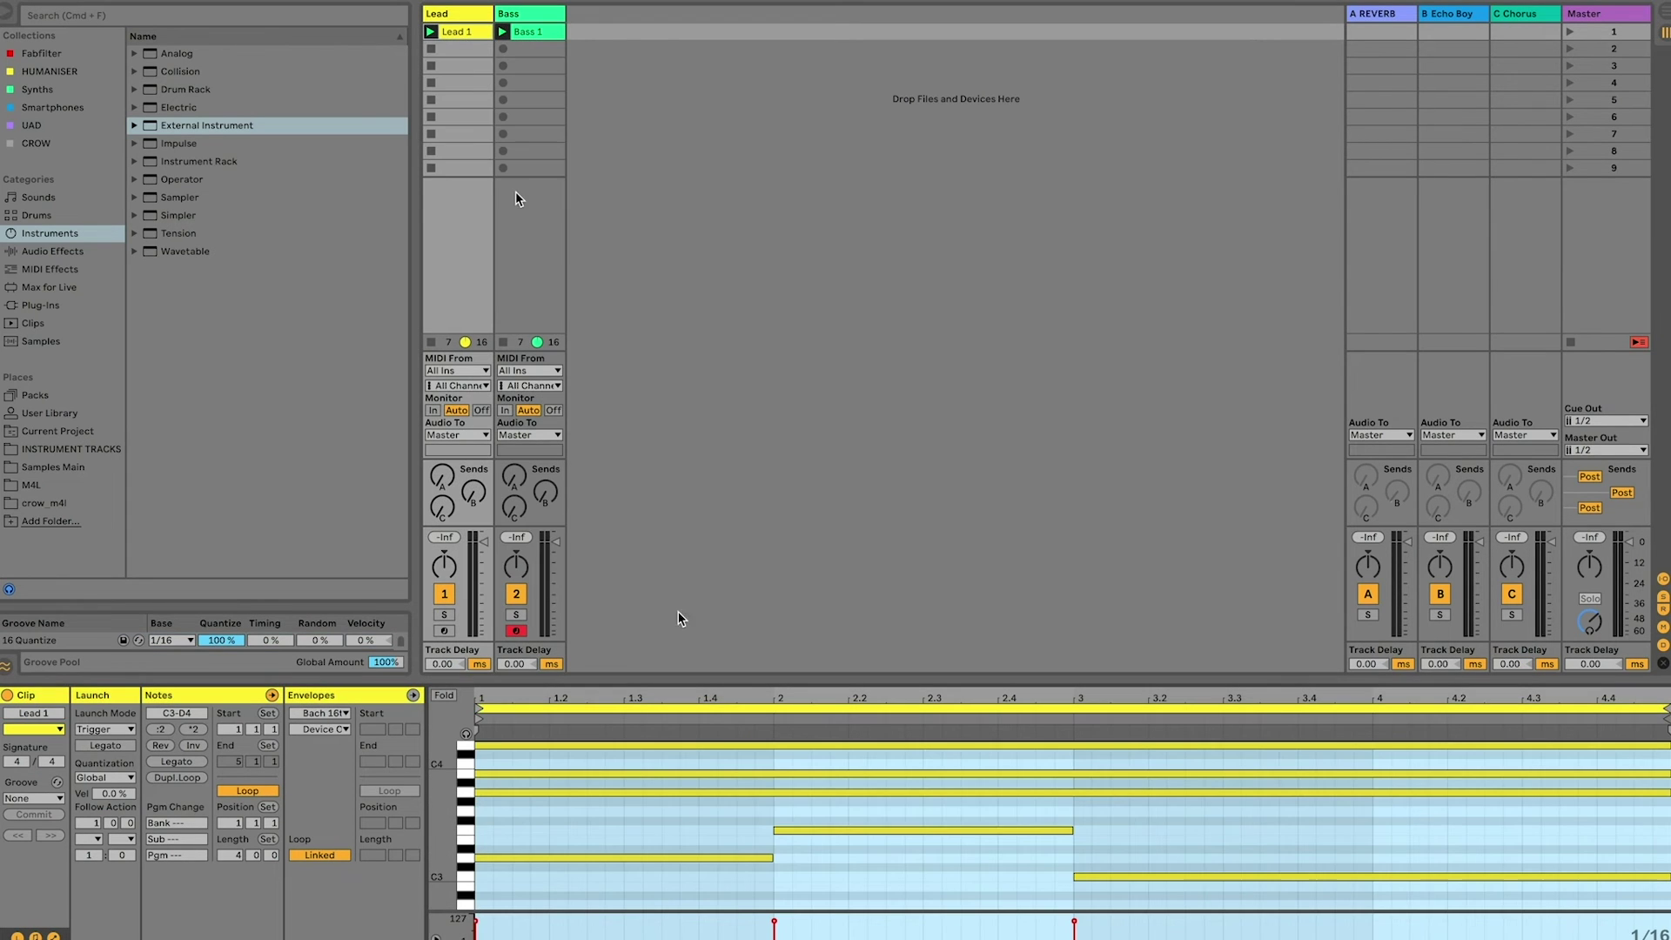
pyautogui.scroll(2, 729, 828)
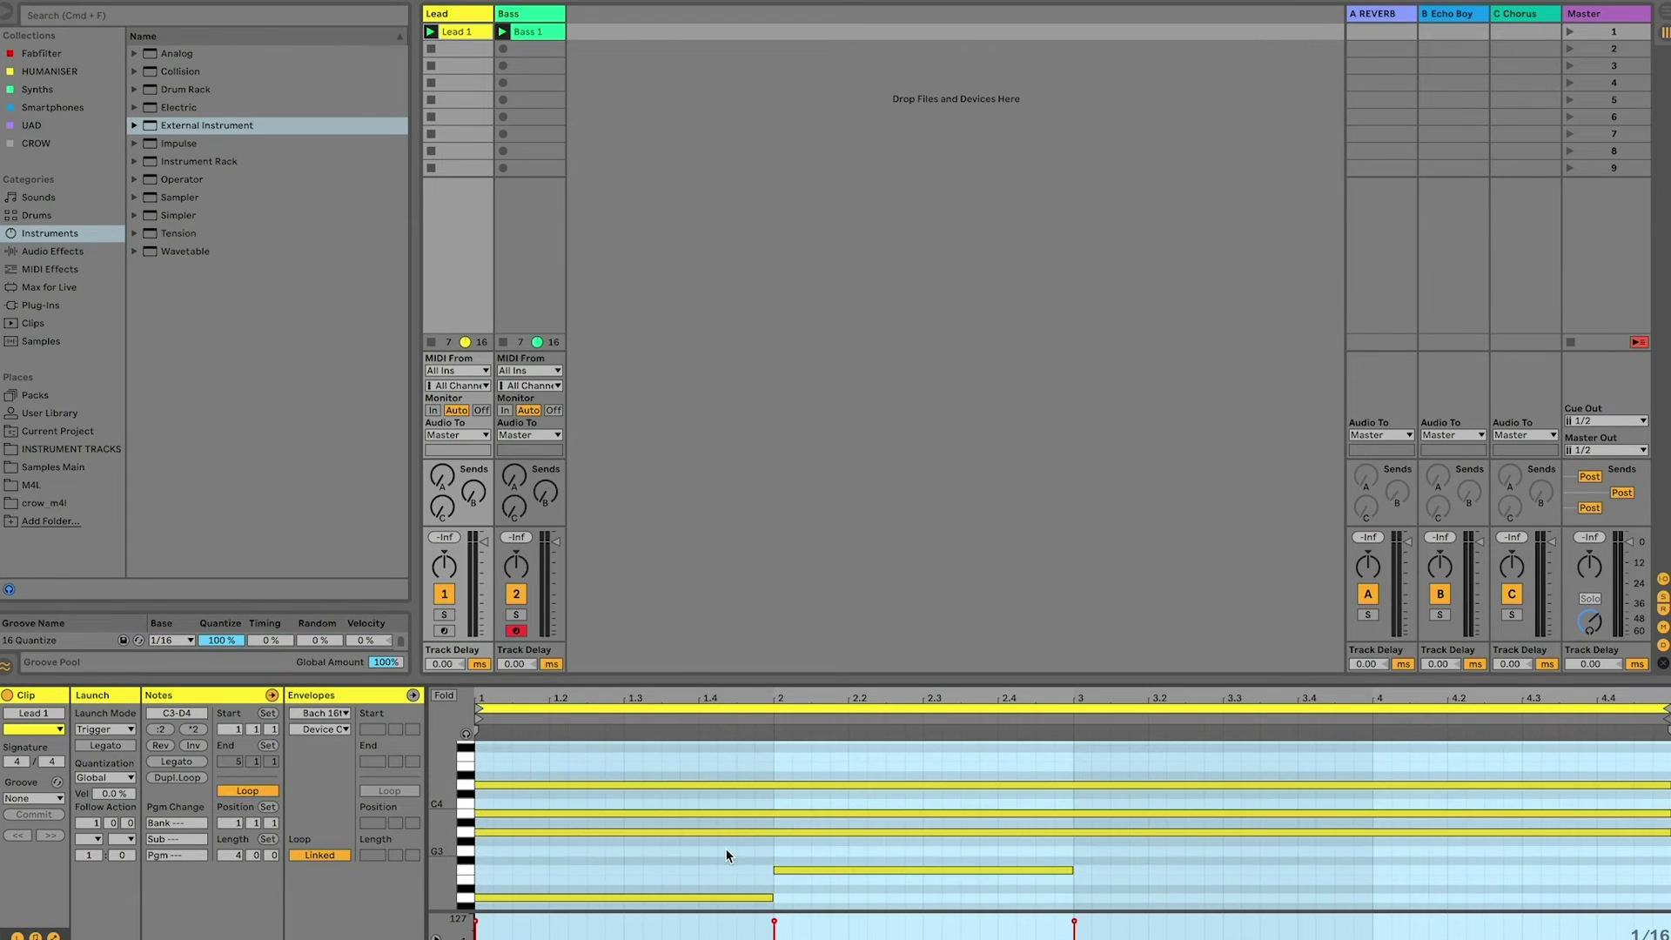